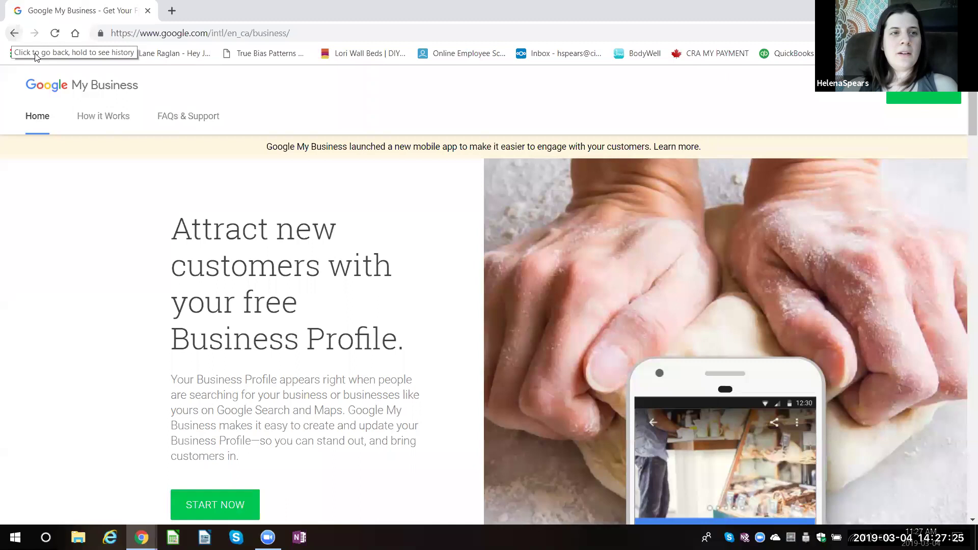
Step: Return to the search results, look up Google Ads from the related searches, and open the Google Ads account's campaign overview
{"action": "key", "text": "alt+Left"}
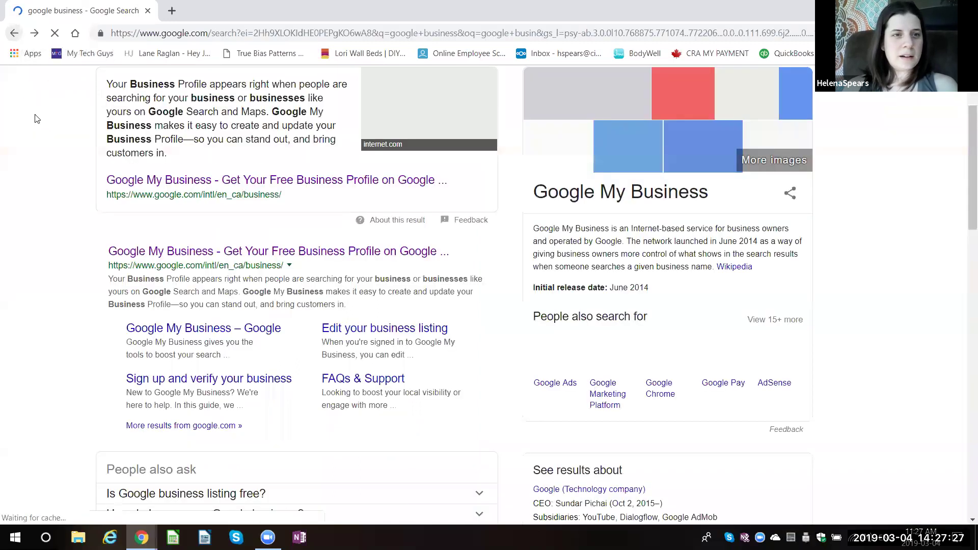
{"action": "scroll", "coordinate": [50, 169], "scroll_direction": "up", "scroll_amount": 3}
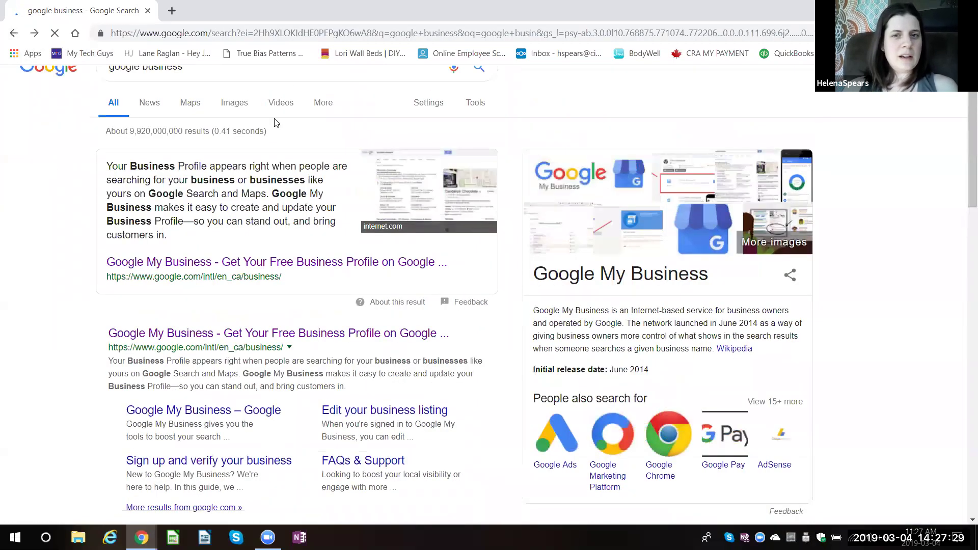
{"action": "scroll", "coordinate": [545, 395], "scroll_direction": "down", "scroll_amount": 3}
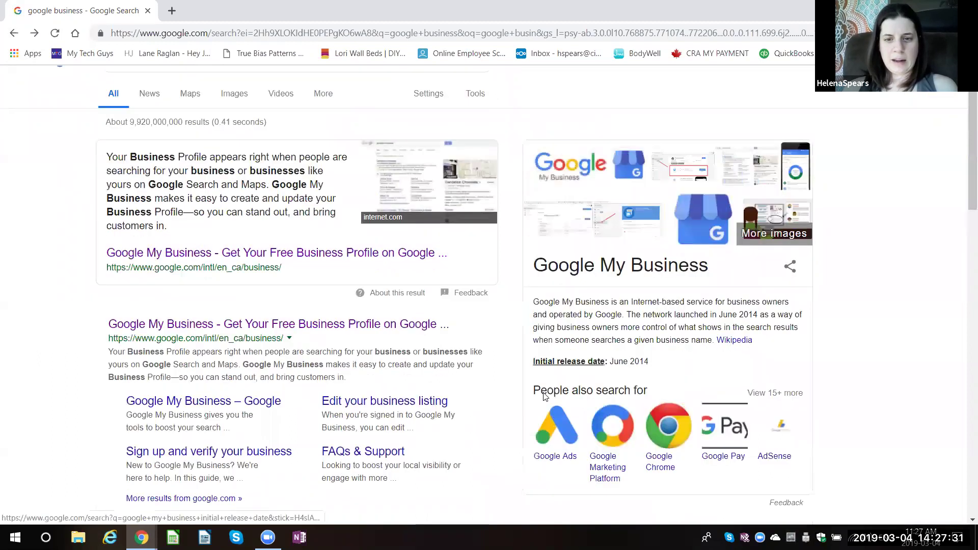
{"action": "left_click", "coordinate": [554, 330]}
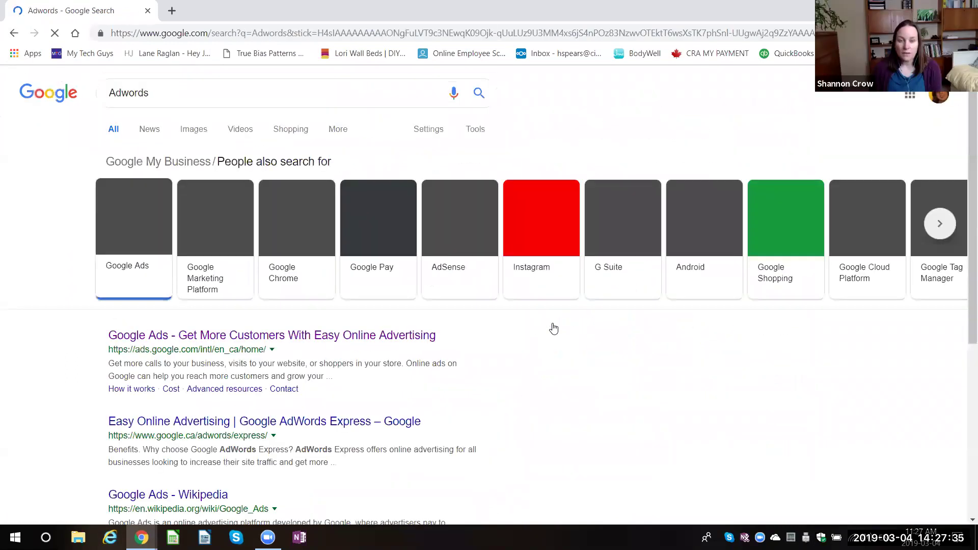
{"action": "left_click", "coordinate": [255, 336]}
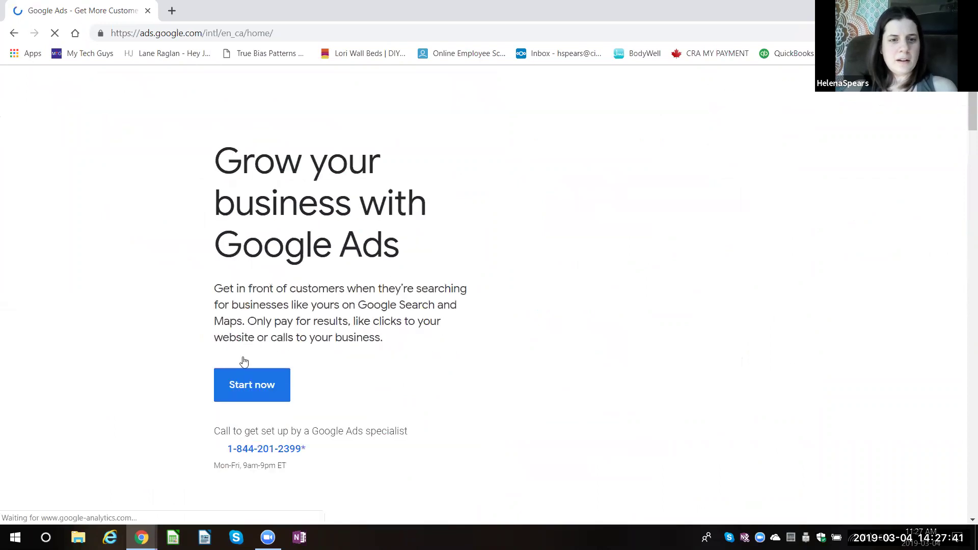
{"action": "left_click", "coordinate": [258, 426]}
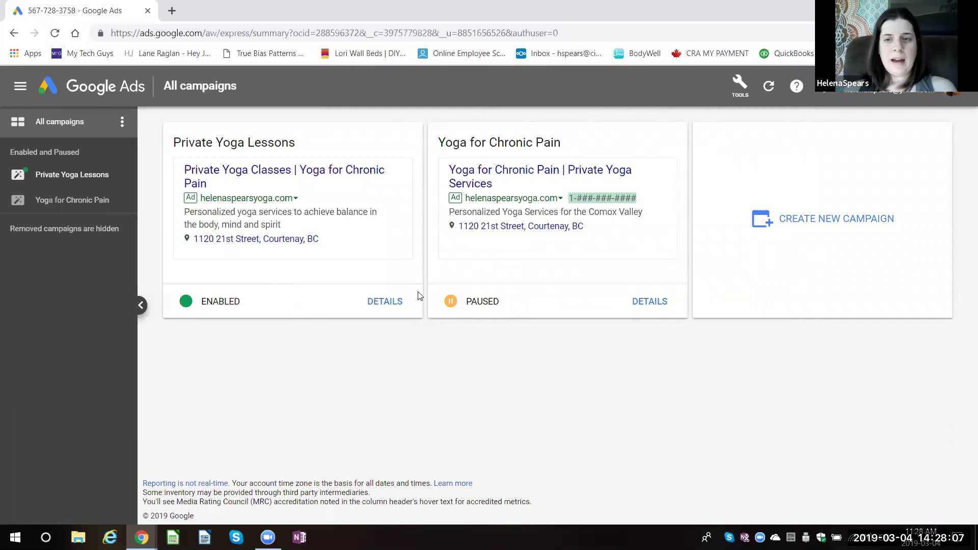
Step: Create a new campaign with the goal "Get more website sales or sign-ups" for the existing yoga business
{"action": "left_click", "coordinate": [807, 221]}
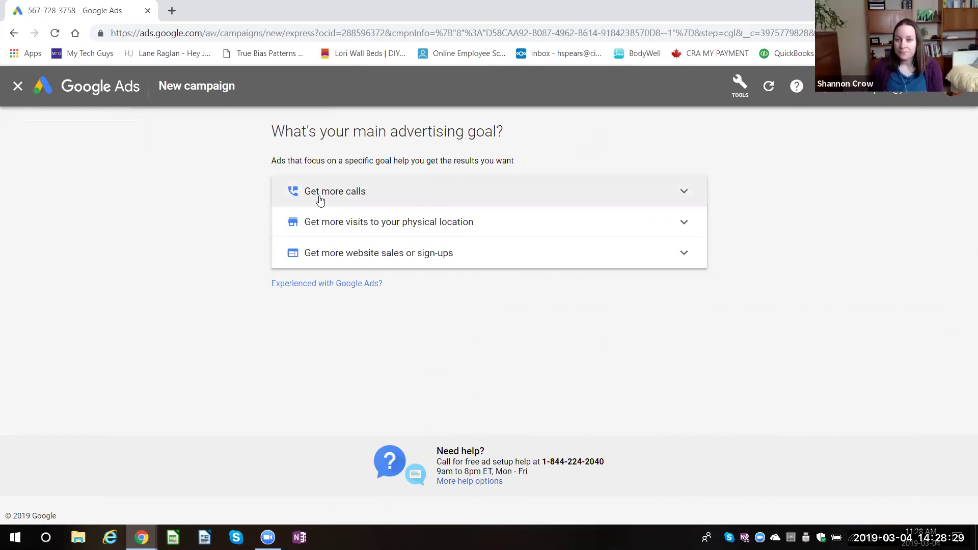
{"action": "left_click", "coordinate": [344, 261]}
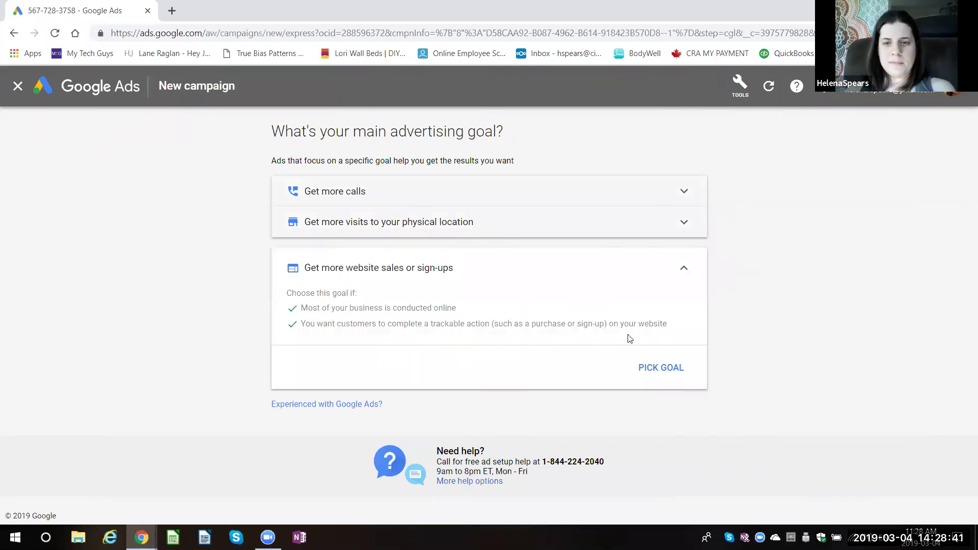
{"action": "left_click", "coordinate": [662, 368]}
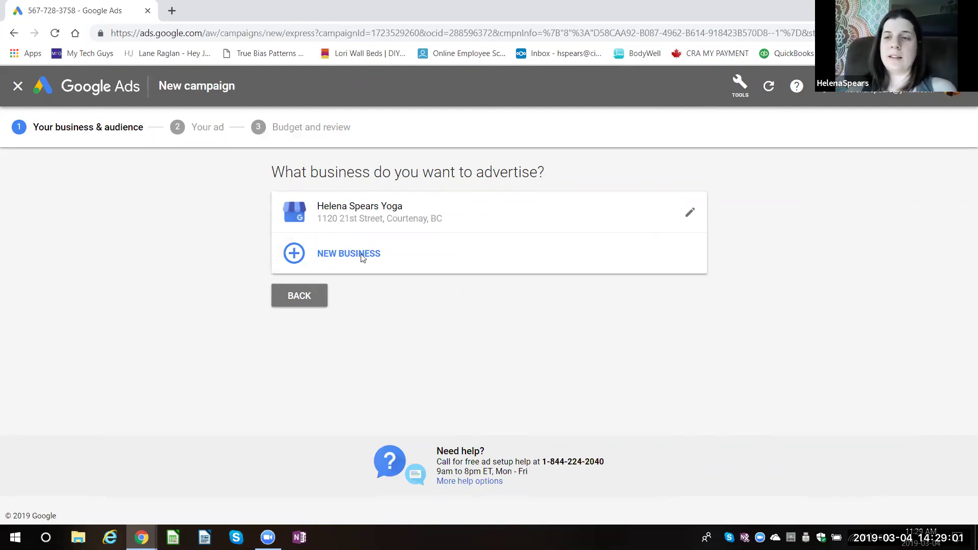
{"action": "left_click", "coordinate": [381, 204]}
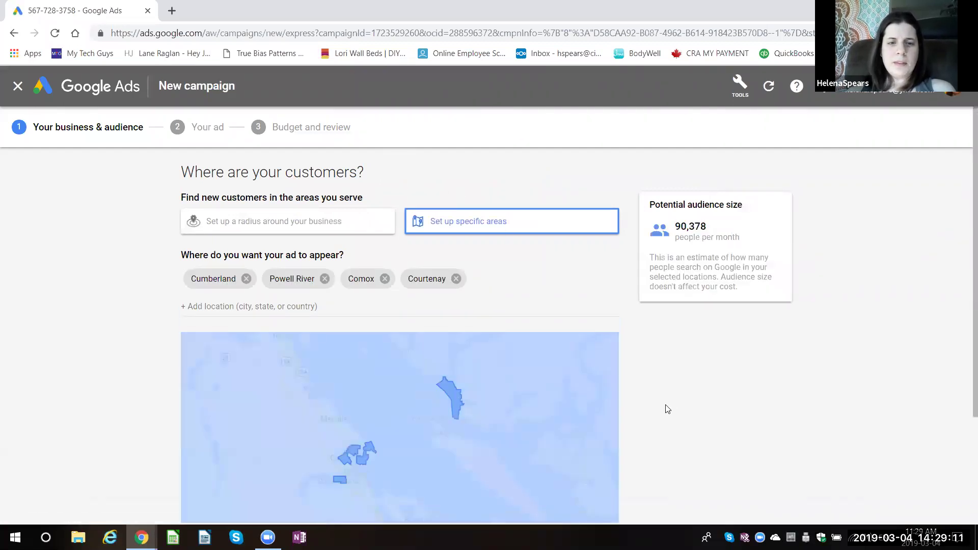
Step: Review the customer areas on the map and remove Powell River from the ad locations
{"action": "scroll", "coordinate": [667, 409], "scroll_direction": "down", "scroll_amount": 1}
{"action": "scroll", "coordinate": [668, 409], "scroll_direction": "down", "scroll_amount": 3}
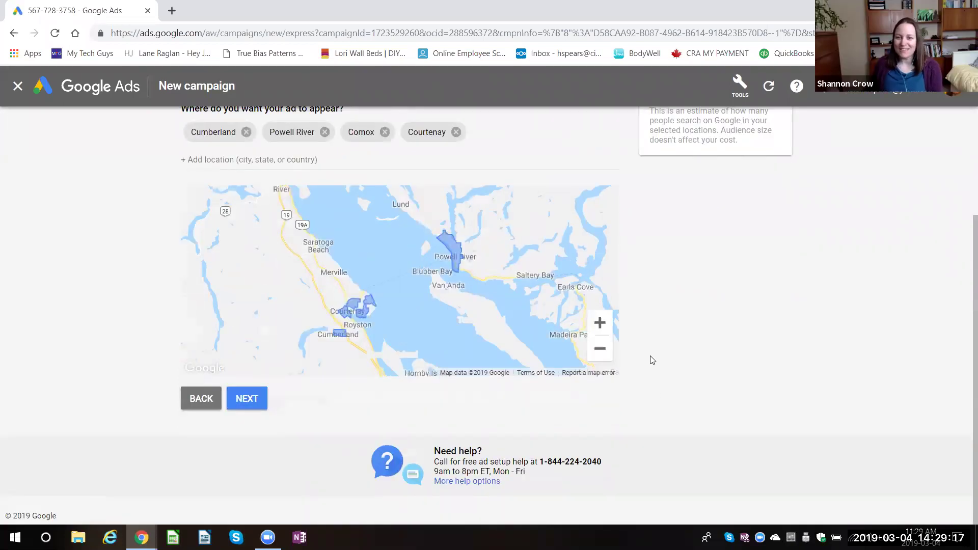
{"action": "scroll", "coordinate": [653, 360], "scroll_direction": "up", "scroll_amount": 1}
{"action": "scroll", "coordinate": [652, 360], "scroll_direction": "up", "scroll_amount": 1}
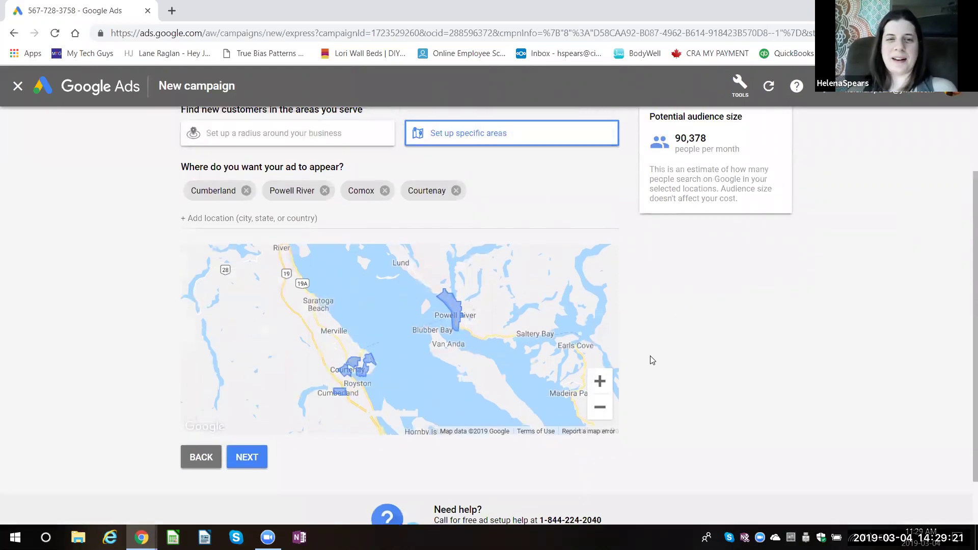
{"action": "scroll", "coordinate": [652, 360], "scroll_direction": "up", "scroll_amount": 1}
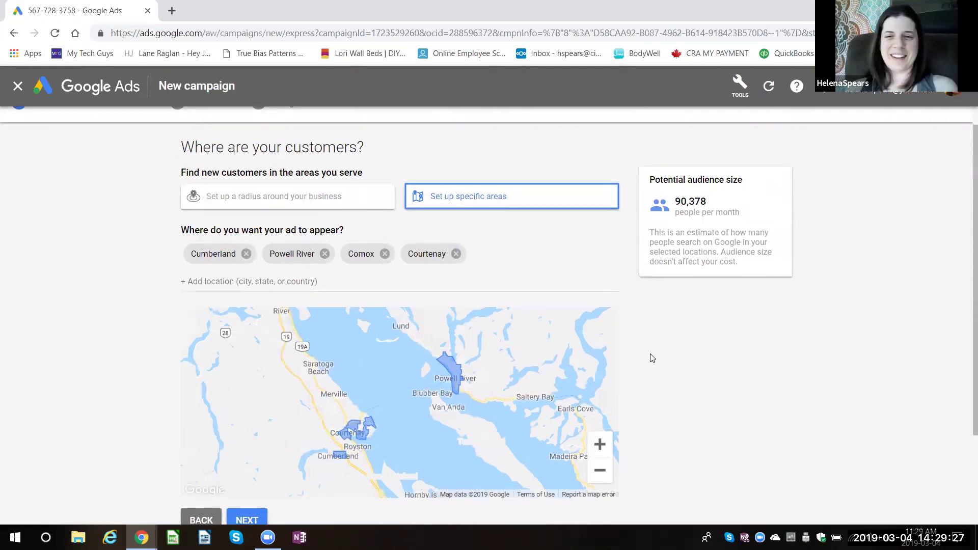
{"action": "scroll", "coordinate": [653, 356], "scroll_direction": "down", "scroll_amount": 1}
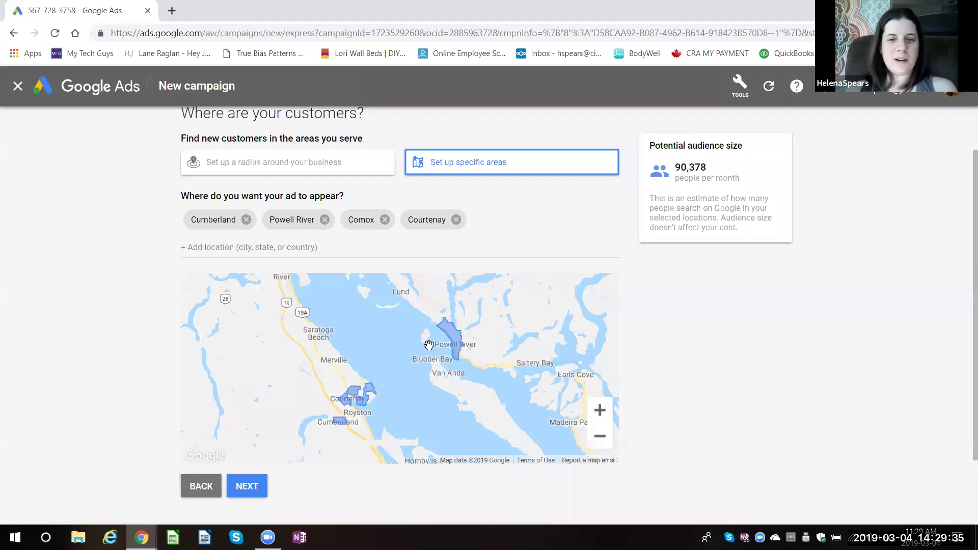
{"action": "left_click", "coordinate": [325, 220]}
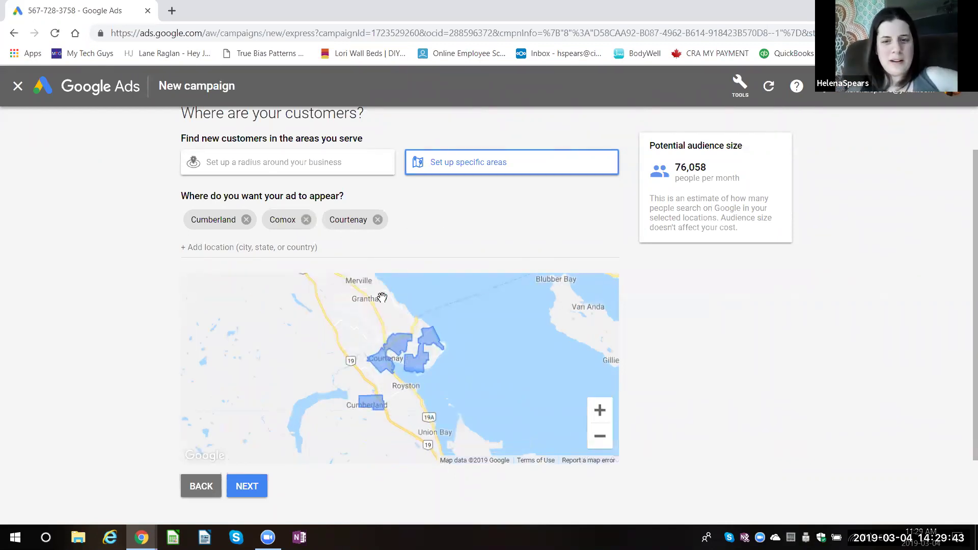
Step: Add Campbell River, British Columbia, Canada to the areas where the ad should appear
{"action": "left_click", "coordinate": [601, 443]}
{"action": "left_click_drag", "start_coordinate": [477, 375], "coordinate": [547, 391]}
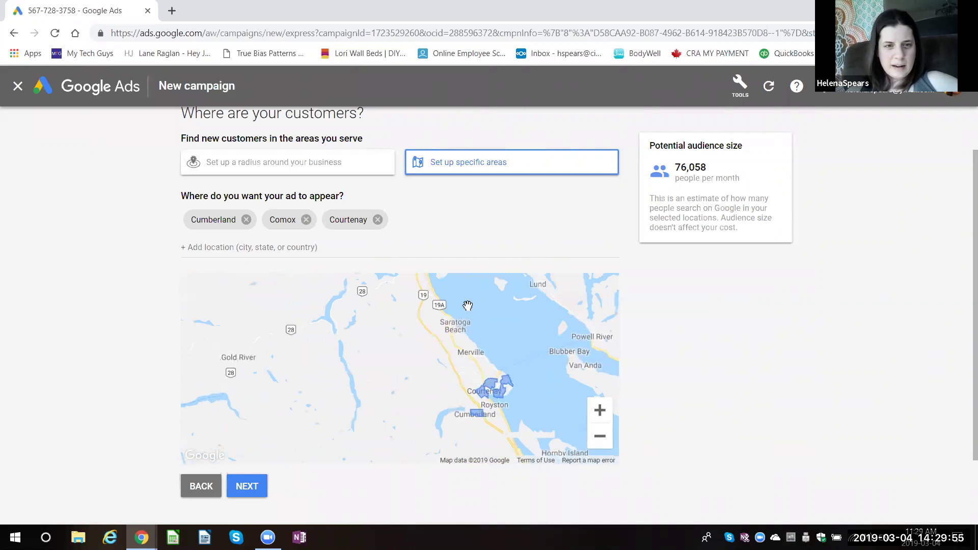
{"action": "left_click", "coordinate": [207, 249]}
{"action": "type", "text": "Camp"}
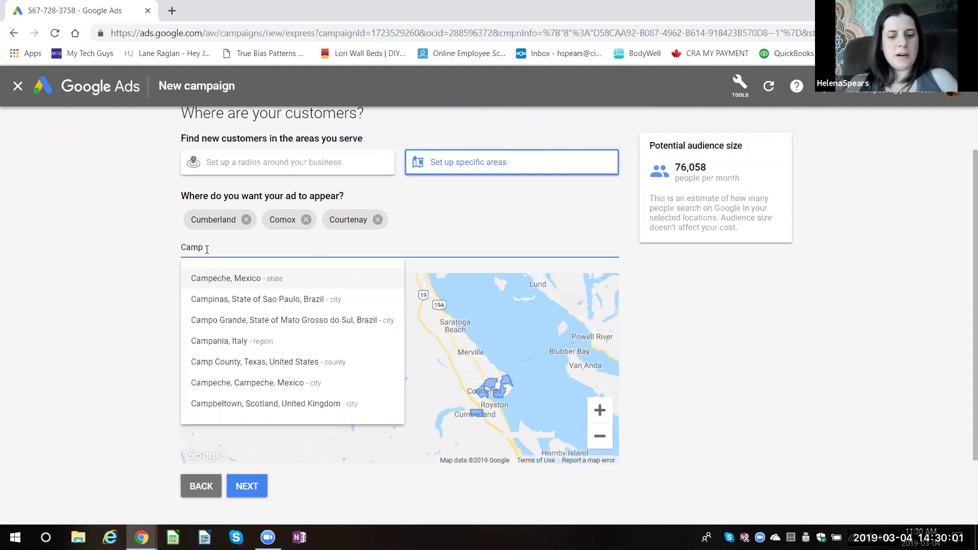
{"action": "type", "text": "bel"}
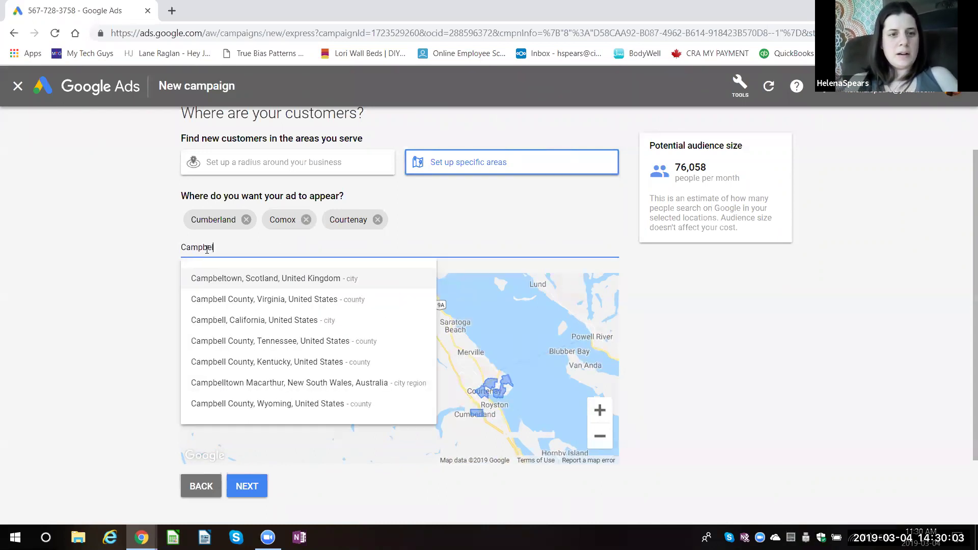
{"action": "type", "text": "l River"}
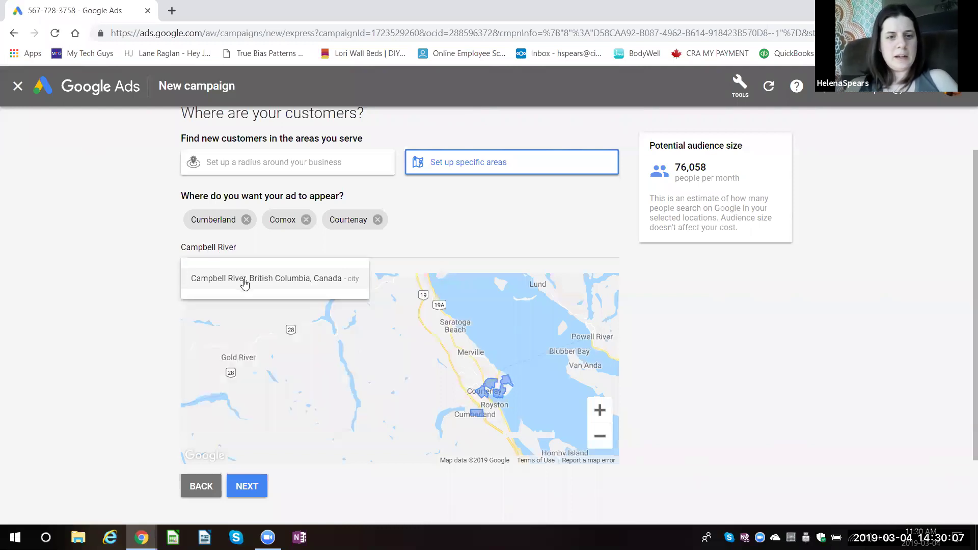
{"action": "left_click", "coordinate": [244, 280]}
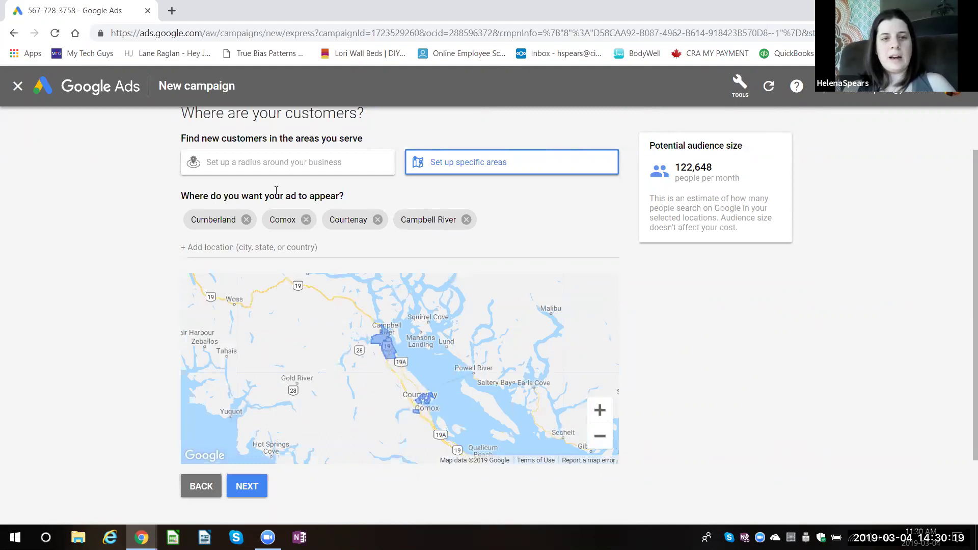
Step: Try targeting a 39 km radius around the business address, and return to specific areas
{"action": "left_click", "coordinate": [265, 173]}
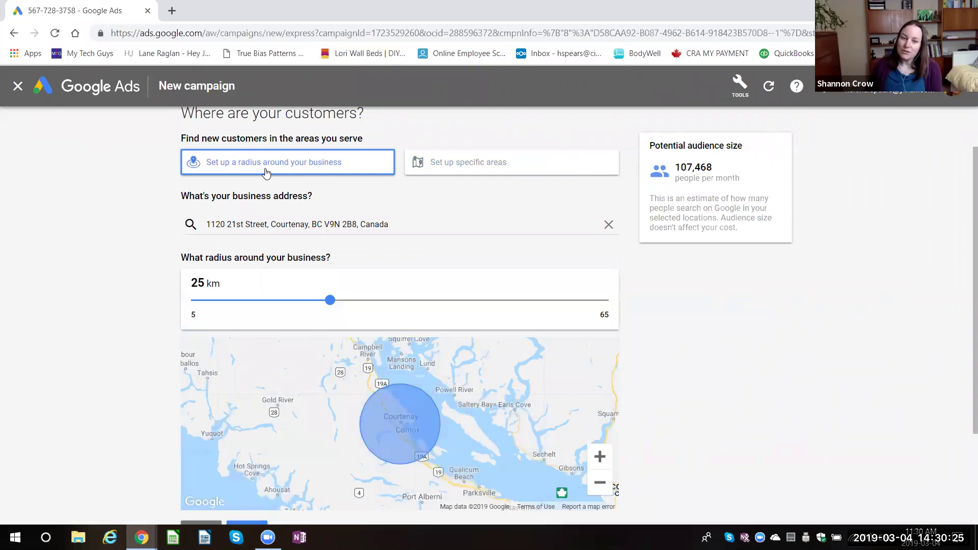
{"action": "left_click", "coordinate": [427, 306]}
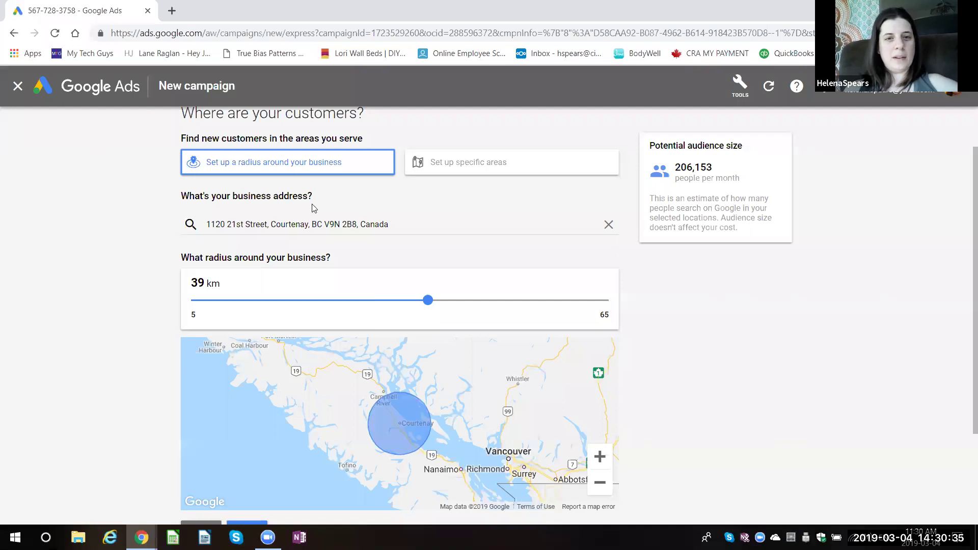
{"action": "left_click", "coordinate": [463, 168]}
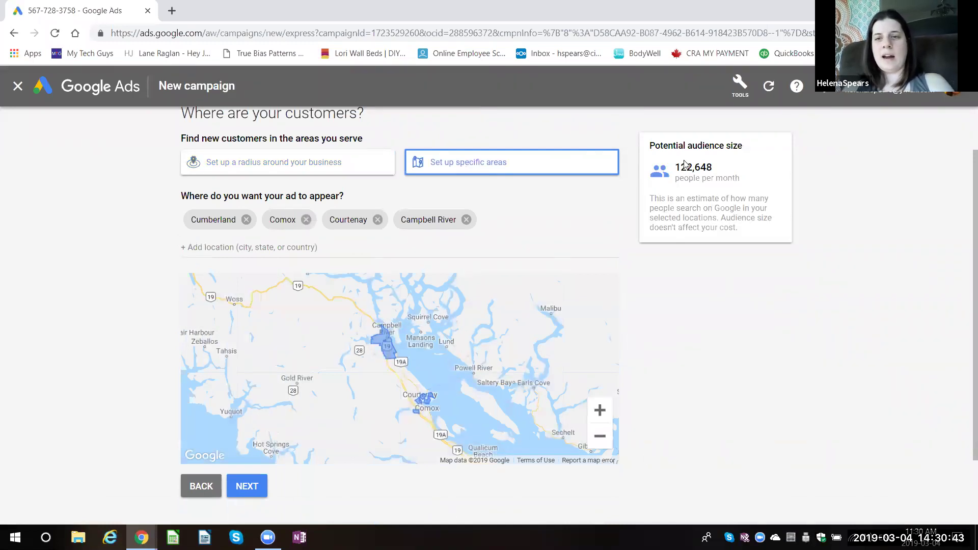
Step: Accept the selected locations and choose Yoga Classes as the business category
{"action": "left_click", "coordinate": [247, 487]}
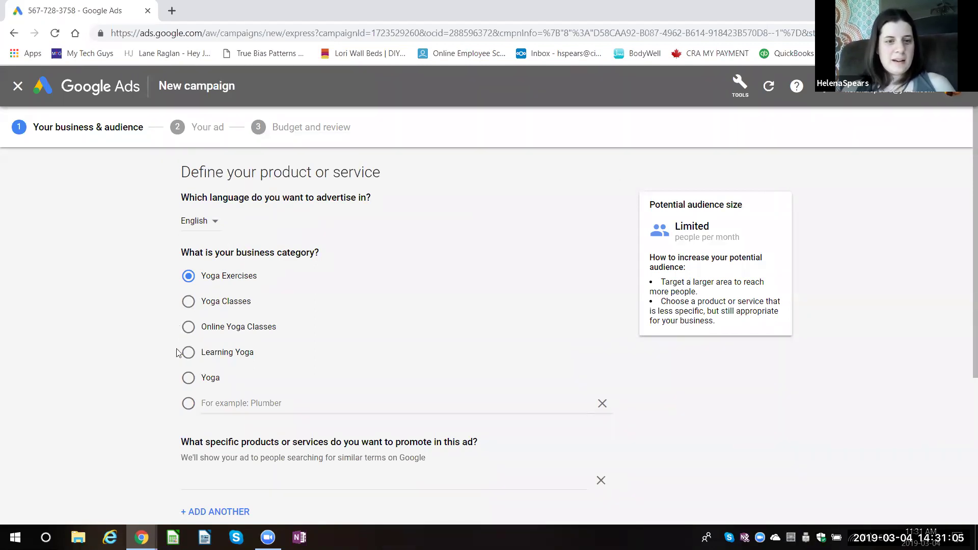
{"action": "left_click", "coordinate": [189, 380]}
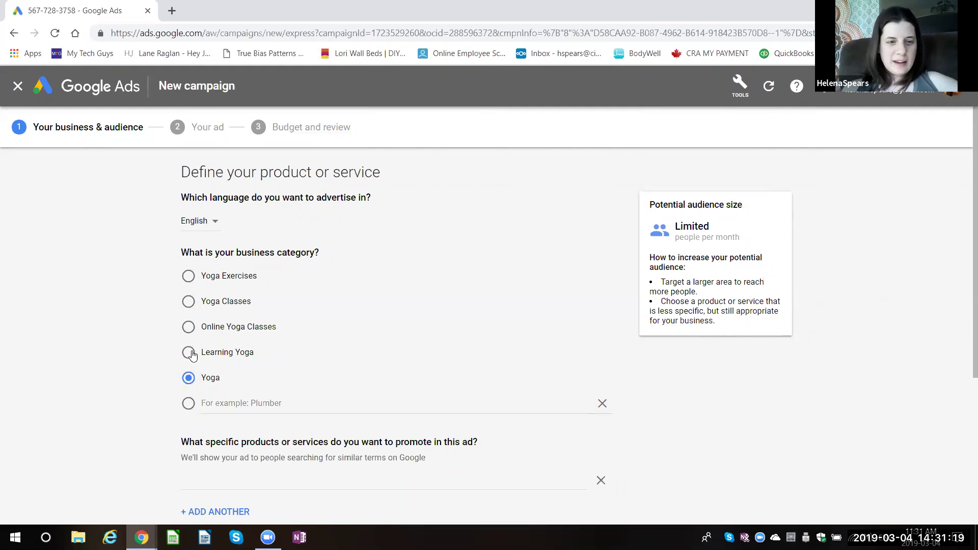
{"action": "left_click", "coordinate": [189, 353]}
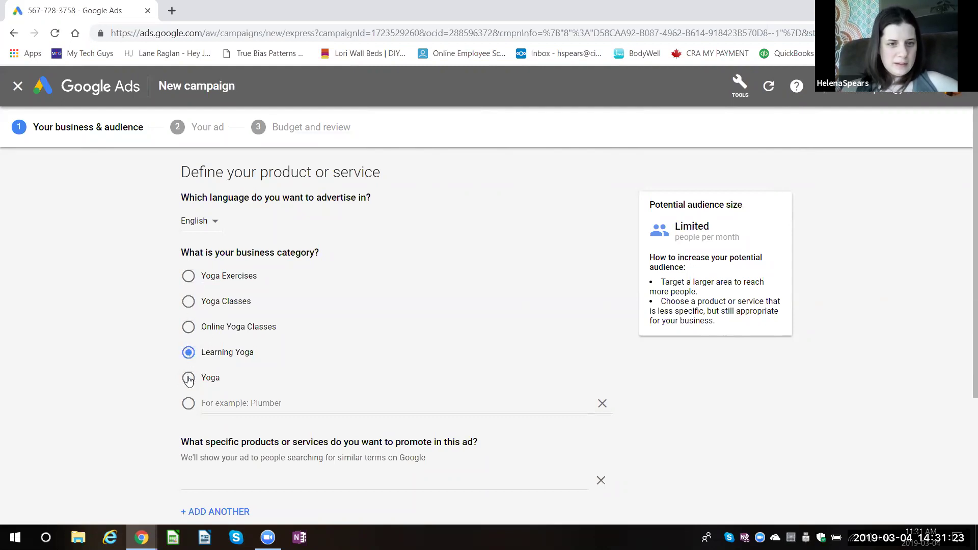
{"action": "left_click", "coordinate": [191, 302]}
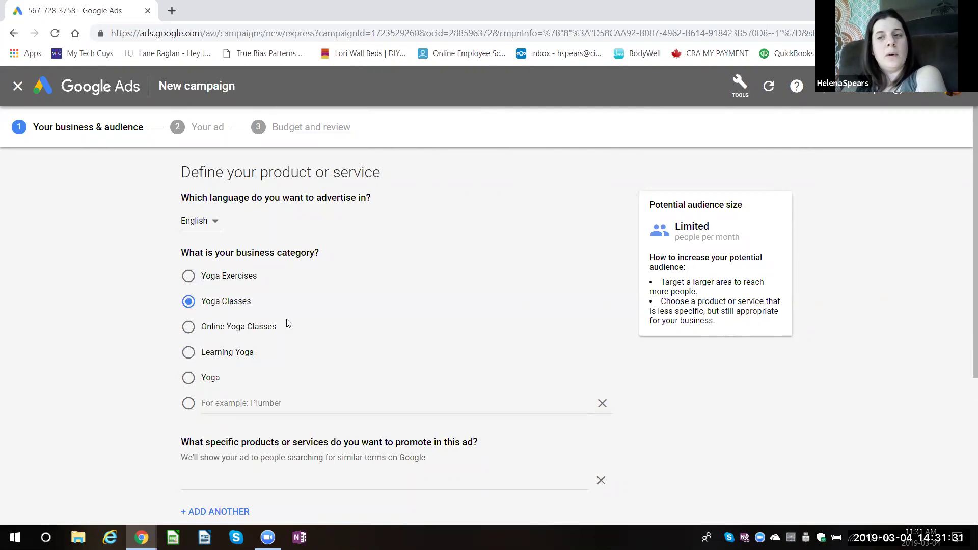
Step: Enter "Group Yoga Class" as the specific service to promote in the ad
{"action": "scroll", "coordinate": [377, 351], "scroll_direction": "down", "scroll_amount": 2}
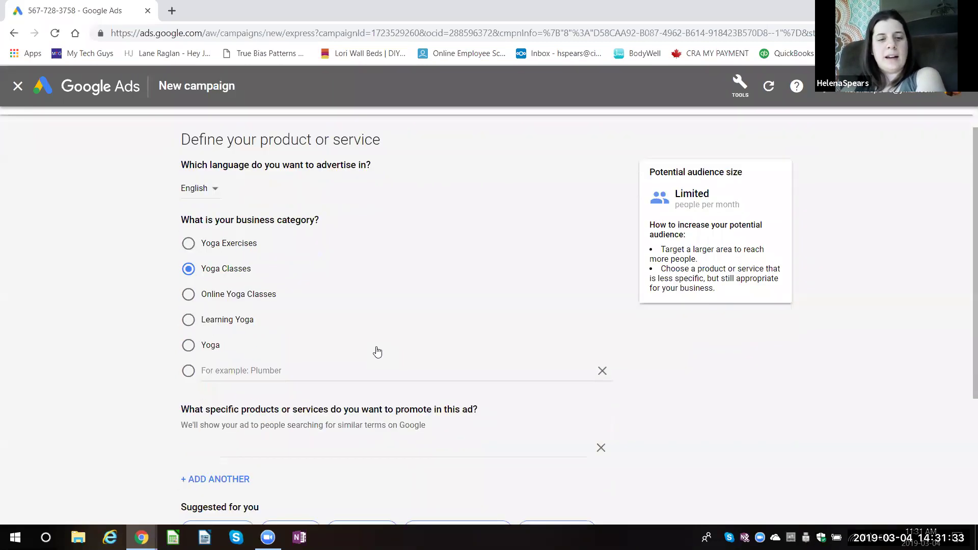
{"action": "scroll", "coordinate": [377, 351], "scroll_direction": "down", "scroll_amount": 2}
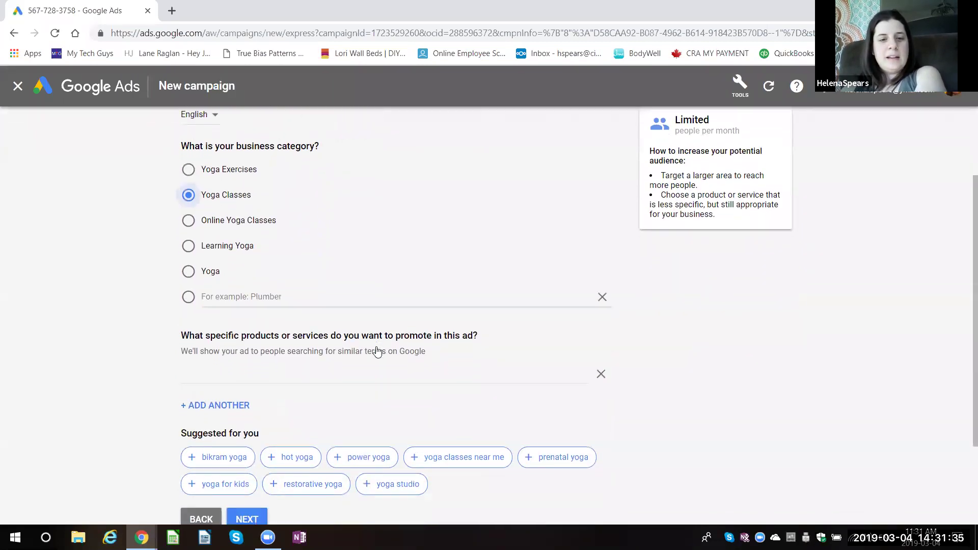
{"action": "scroll", "coordinate": [377, 352], "scroll_direction": "down", "scroll_amount": 2}
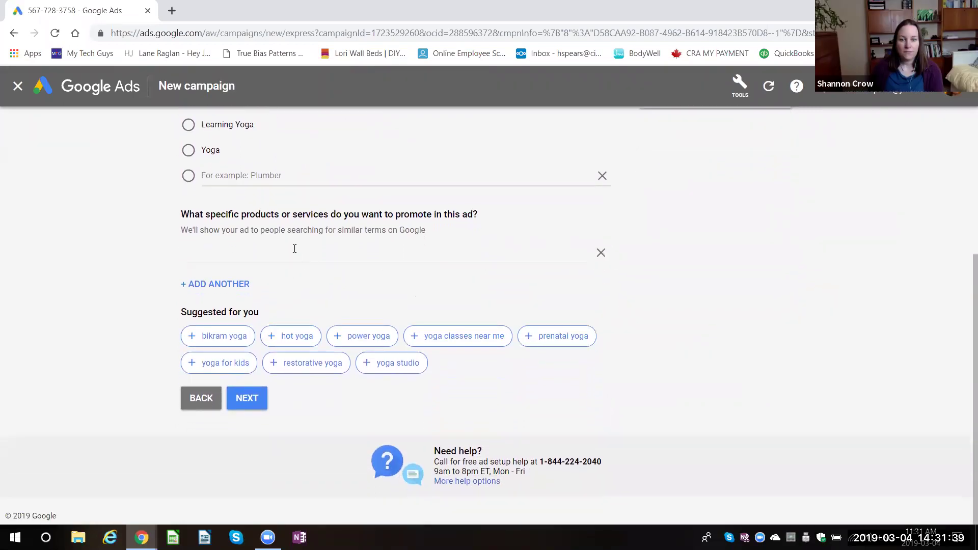
{"action": "left_click", "coordinate": [294, 248]}
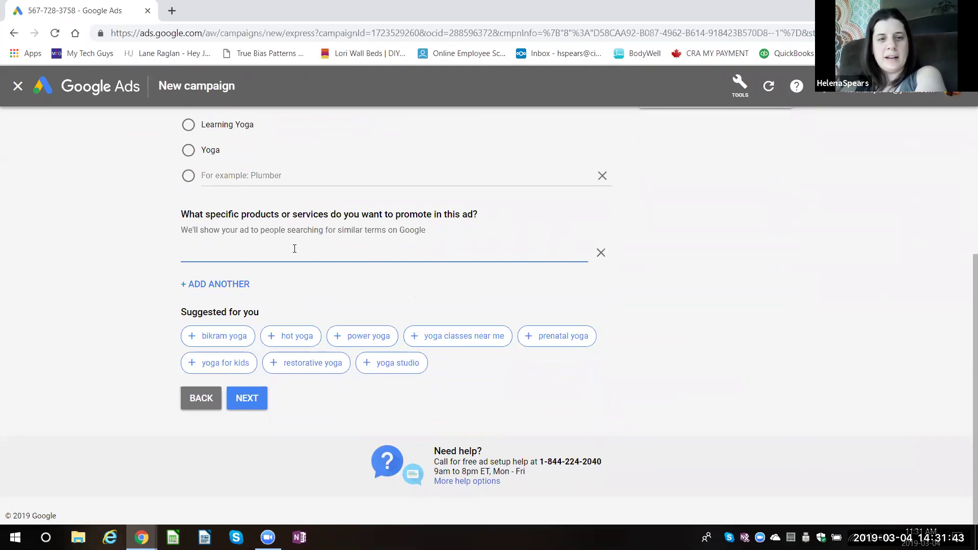
{"action": "type", "text": "G"}
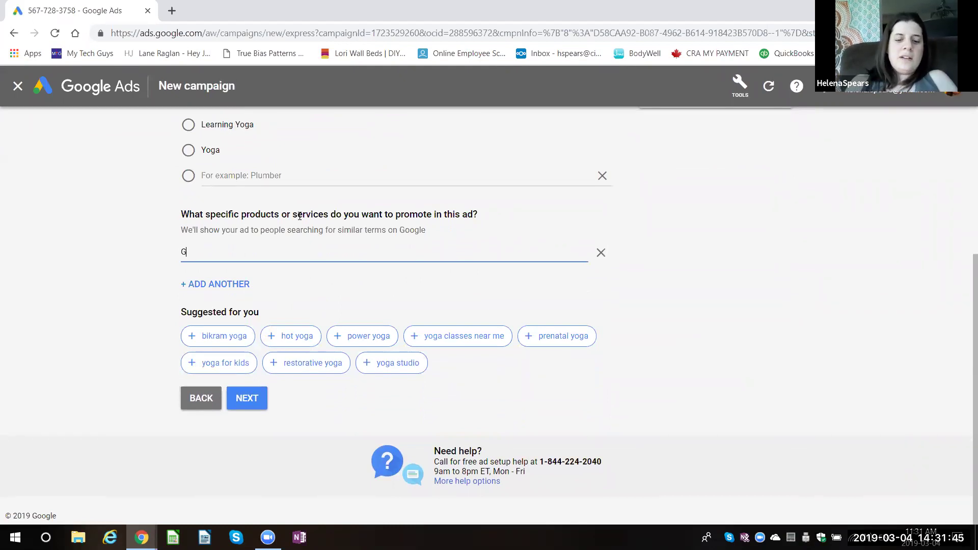
{"action": "type", "text": "roup Yoga Class"}
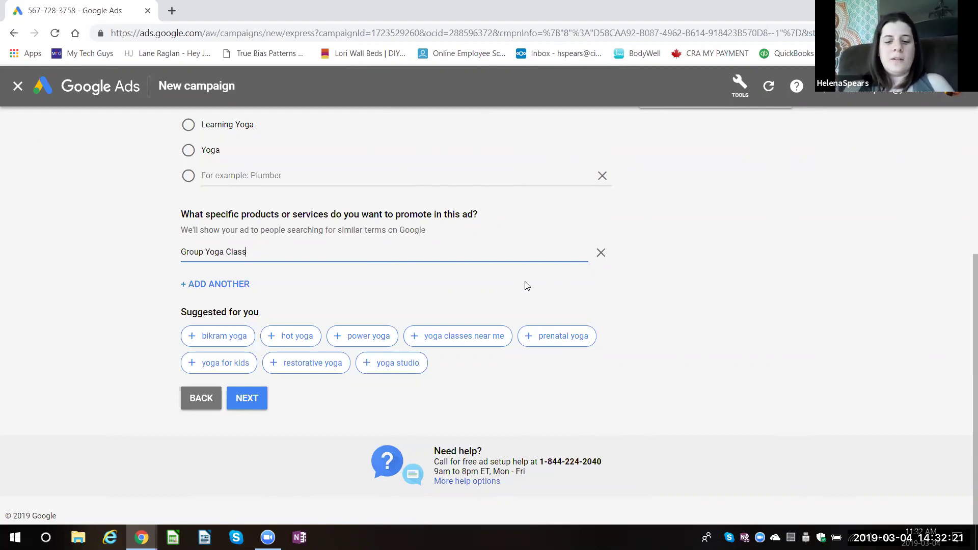
Step: Extend the promoted services entry with "Yoga class Comox Valley", separated by commas
{"action": "type", "text": "YOgacl"}
{"action": "key", "text": "BackSpace"}
{"action": "key", "text": "BackSpace"}
{"action": "key", "text": "BackSpace"}
{"action": "key", "text": "BackSpace"}
{"action": "key", "text": "BackSpace"}
{"action": "type", "text": "oga "}
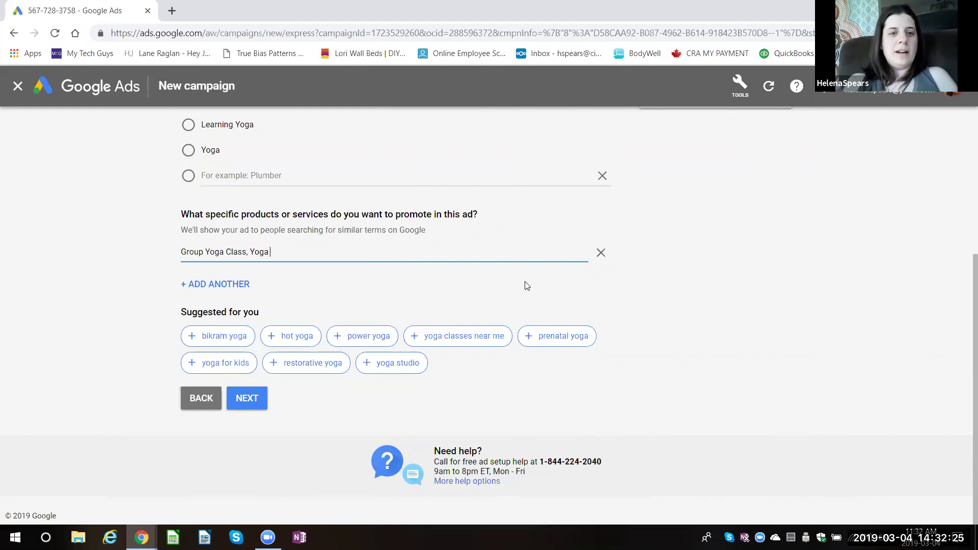
{"action": "type", "text": "class Comox Valley,"}
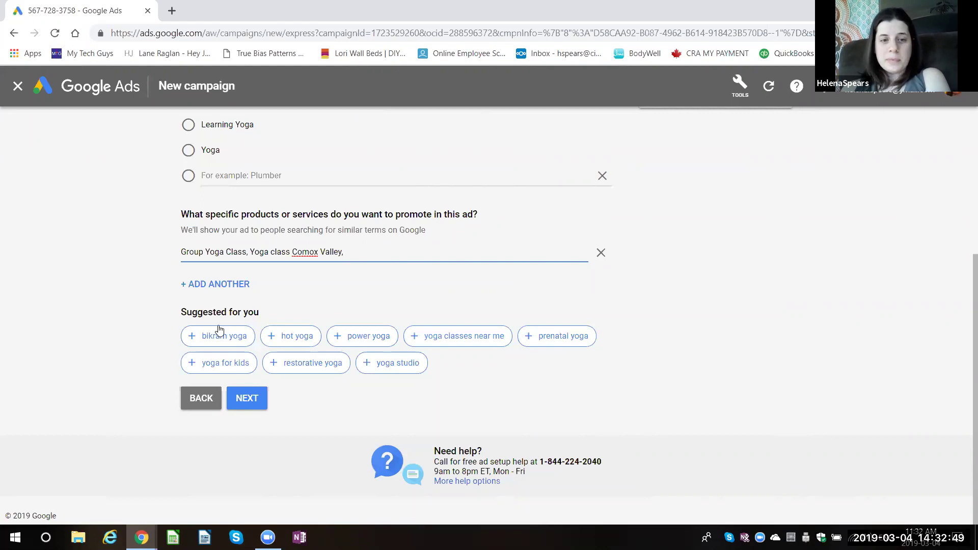
Step: Add the suggested services "yoga classes near me" and "restorative yoga", and shorten the first service entry to "Group Yoga Class"
{"action": "left_click", "coordinate": [462, 339]}
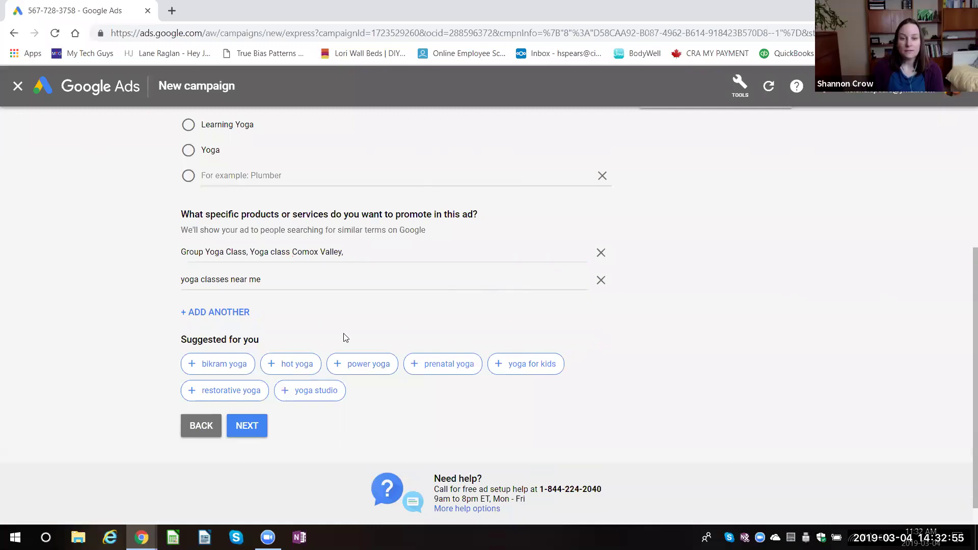
{"action": "left_click", "coordinate": [245, 392]}
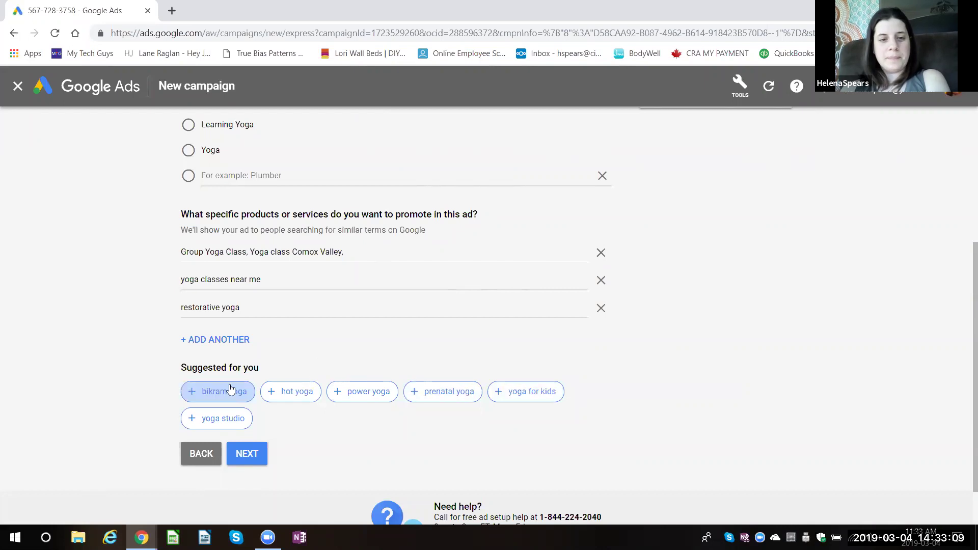
{"action": "left_click", "coordinate": [355, 256]}
{"action": "key", "text": "BackSpace"}
{"action": "key", "text": "BackSpace"}
{"action": "key", "text": "BackSpace"}
{"action": "key", "text": "BackSpace"}
{"action": "key", "text": "BackSpace"}
{"action": "key", "text": "BackSpace"}
{"action": "key", "text": "BackSpace"}
{"action": "key", "text": "BackSpace"}
{"action": "key", "text": "BackSpace"}
{"action": "key", "text": "BackSpace"}
{"action": "key", "text": "BackSpace"}
{"action": "key", "text": "BackSpace"}
{"action": "key", "text": "BackSpace"}
{"action": "key", "text": "BackSpace"}
{"action": "key", "text": "BackSpace"}
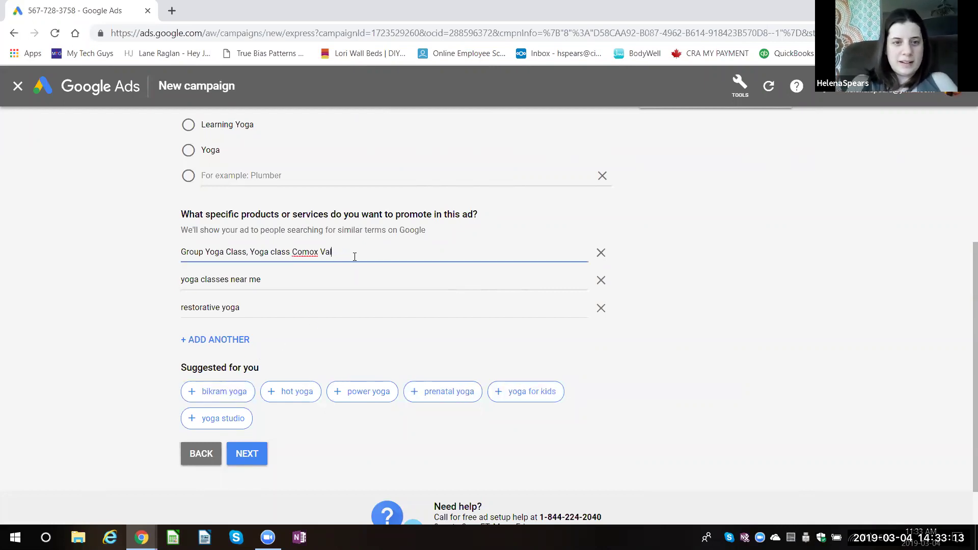
{"action": "key", "text": "BackSpace"}
{"action": "key", "text": "BackSpace"}
{"action": "key", "text": "BackSpace"}
{"action": "key", "text": "BackSpace"}
{"action": "key", "text": "BackSpace"}
{"action": "key", "text": "BackSpace"}
{"action": "key", "text": "BackSpace"}
{"action": "key", "text": "BackSpace"}
{"action": "key", "text": "BackSpace"}
{"action": "key", "text": "BackSpace"}
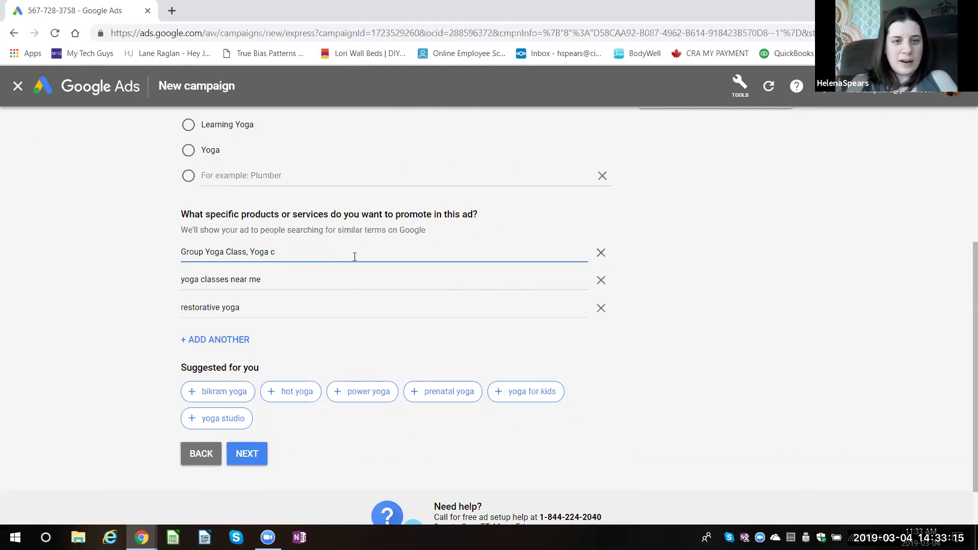
Step: Add "Group yoga class Comox Valley" as another promoted service and continue to writing the ad
{"action": "left_click", "coordinate": [227, 340]}
{"action": "type", "text": "Group yoga class Co"}
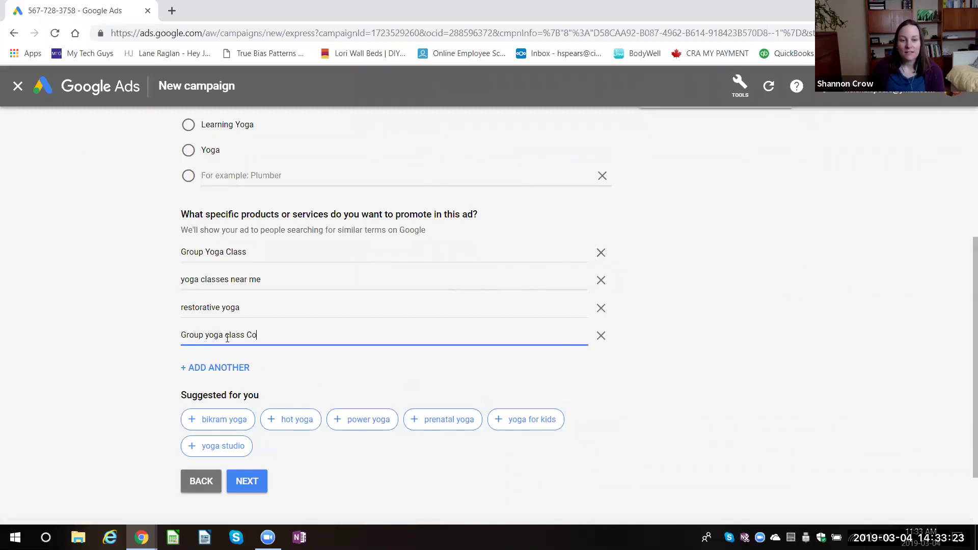
{"action": "type", "text": "mox Valley"}
{"action": "left_click", "coordinate": [249, 482]}
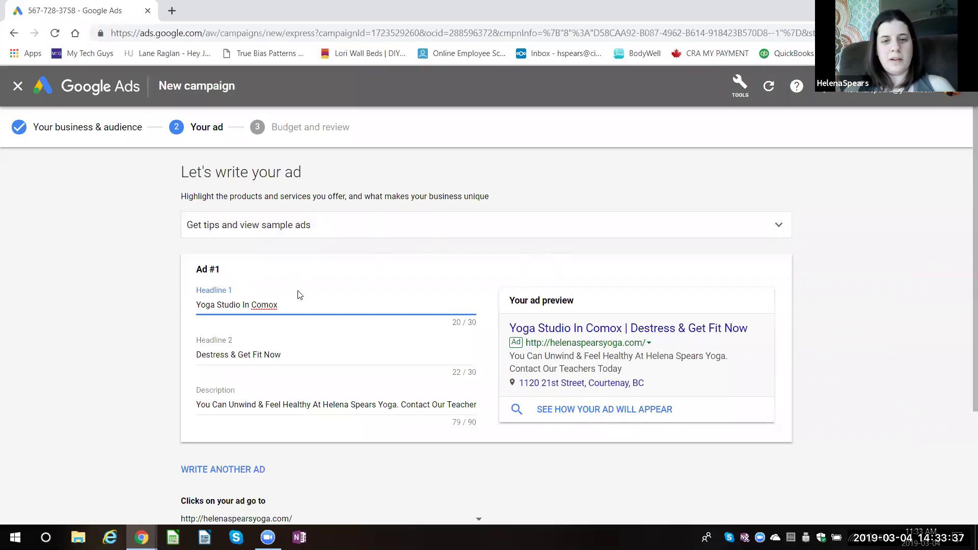
Step: Replace the first headline of Ad #1 with "Private Yoga Comox Valley"
{"action": "scroll", "coordinate": [300, 294], "scroll_direction": "down", "scroll_amount": 1}
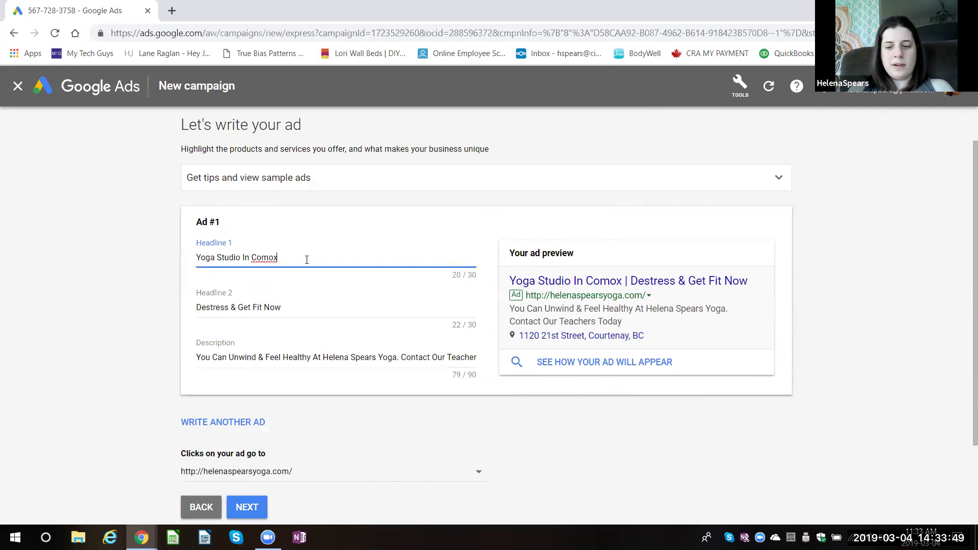
{"action": "key", "text": "BackSpace"}
{"action": "key", "text": "BackSpace"}
{"action": "key", "text": "BackSpace"}
{"action": "key", "text": "BackSpace"}
{"action": "key", "text": "BackSpace"}
{"action": "key", "text": "BackSpace"}
{"action": "key", "text": "BackSpace"}
{"action": "key", "text": "BackSpace"}
{"action": "key", "text": "BackSpace"}
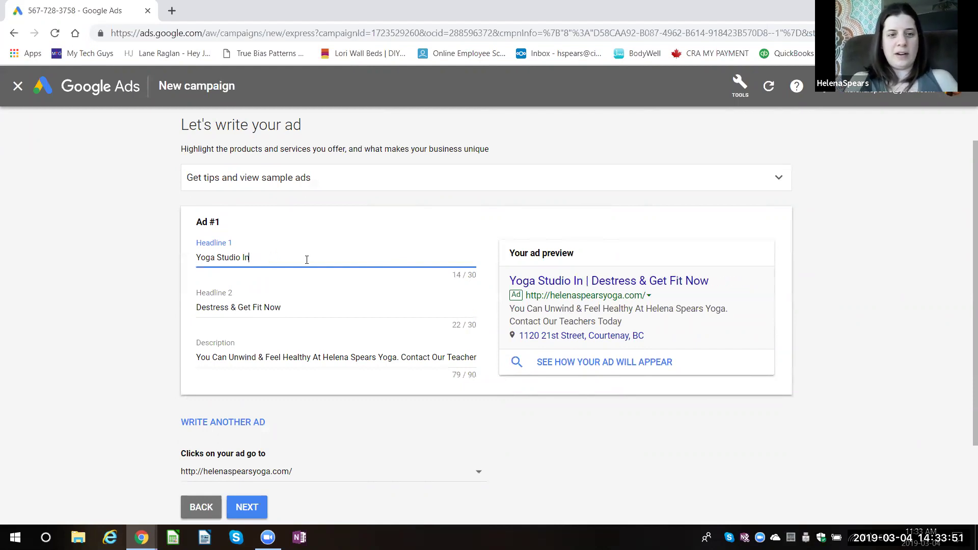
{"action": "key", "text": "BackSpace"}
{"action": "key", "text": "BackSpace"}
{"action": "key", "text": "BackSpace"}
{"action": "key", "text": "BackSpace"}
{"action": "key", "text": "BackSpace"}
{"action": "key", "text": "BackSpace"}
{"action": "key", "text": "BackSpace"}
{"action": "key", "text": "BackSpace"}
{"action": "key", "text": "BackSpace"}
{"action": "key", "text": "BackSpace"}
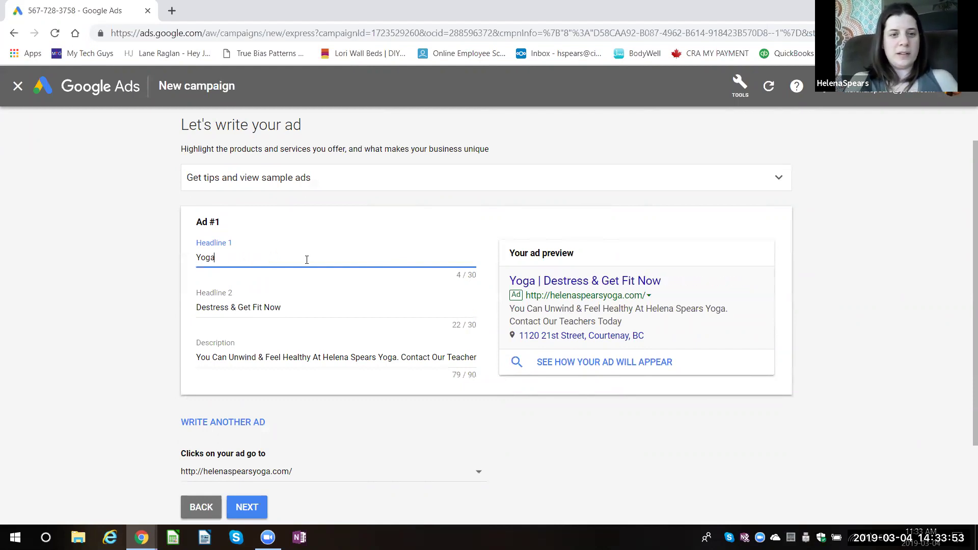
{"action": "key", "text": "BackSpace"}
{"action": "type", "text": "Priv"}
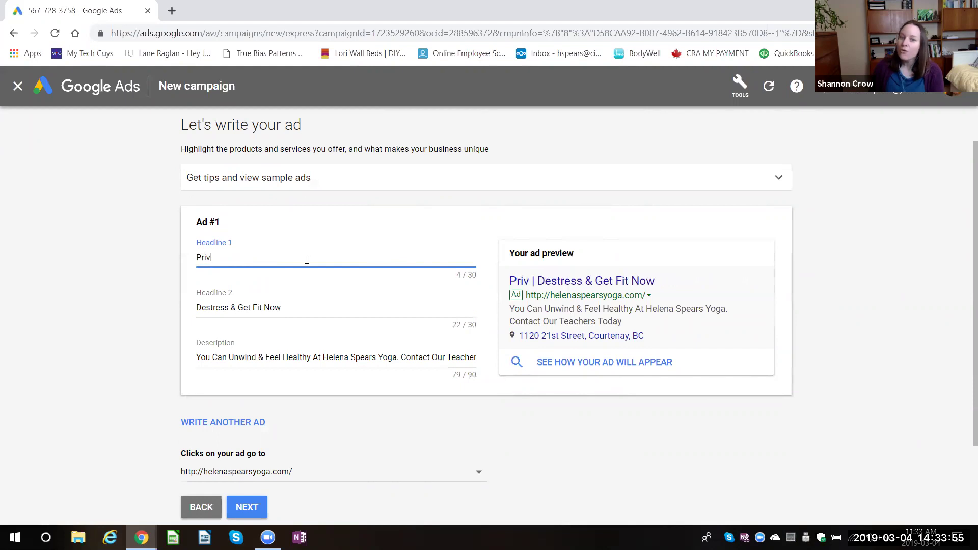
{"action": "type", "text": "ate Yoga "}
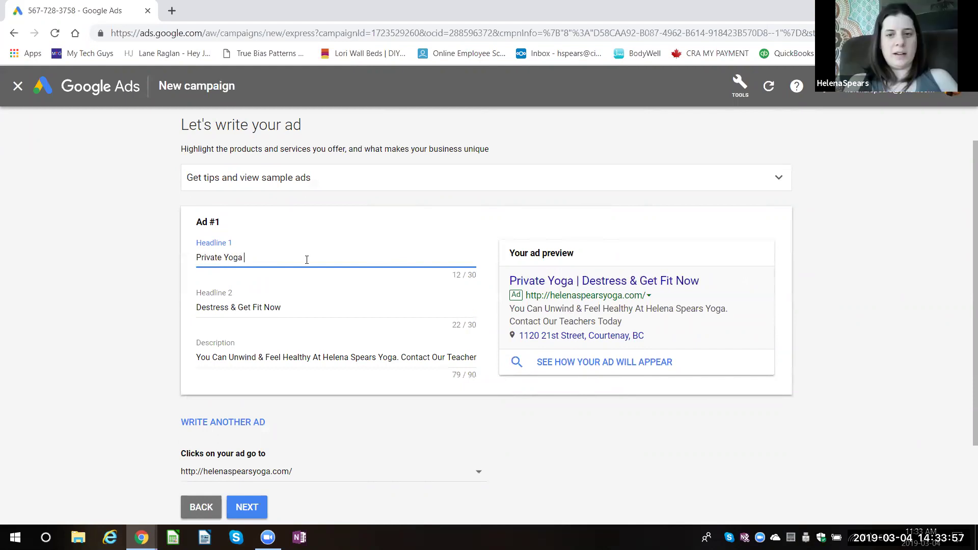
{"action": "type", "text": "Comox Valley"}
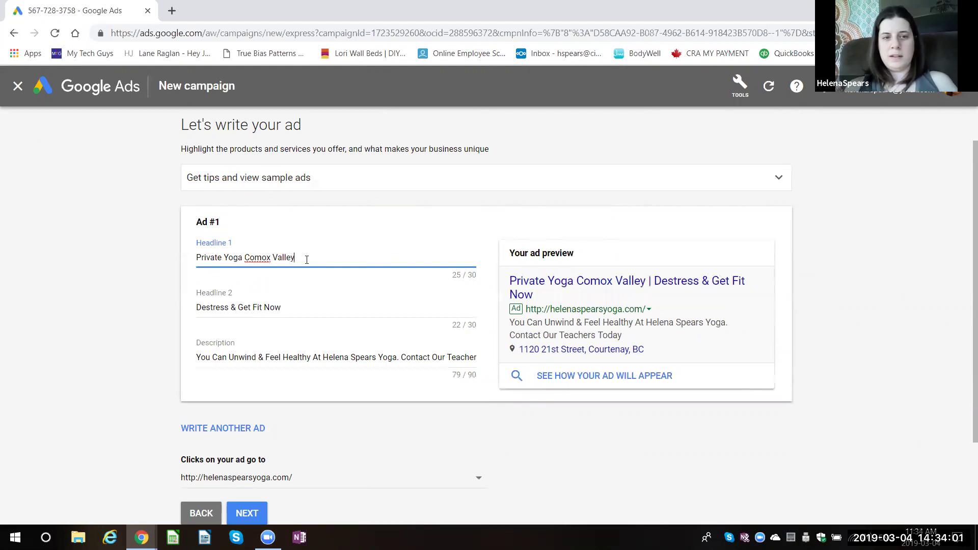
Step: Replace the second headline of Ad #1 with "Pain Care Yoga"
{"action": "left_click", "coordinate": [301, 307]}
{"action": "key", "text": "BackSpace"}
{"action": "key", "text": "BackSpace"}
{"action": "key", "text": "BackSpace"}
{"action": "key", "text": "BackSpace"}
{"action": "key", "text": "BackSpace"}
{"action": "key", "text": "BackSpace"}
{"action": "key", "text": "BackSpace"}
{"action": "key", "text": "BackSpace"}
{"action": "key", "text": "BackSpace"}
{"action": "key", "text": "BackSpace"}
{"action": "key", "text": "BackSpace"}
{"action": "key", "text": "BackSpace"}
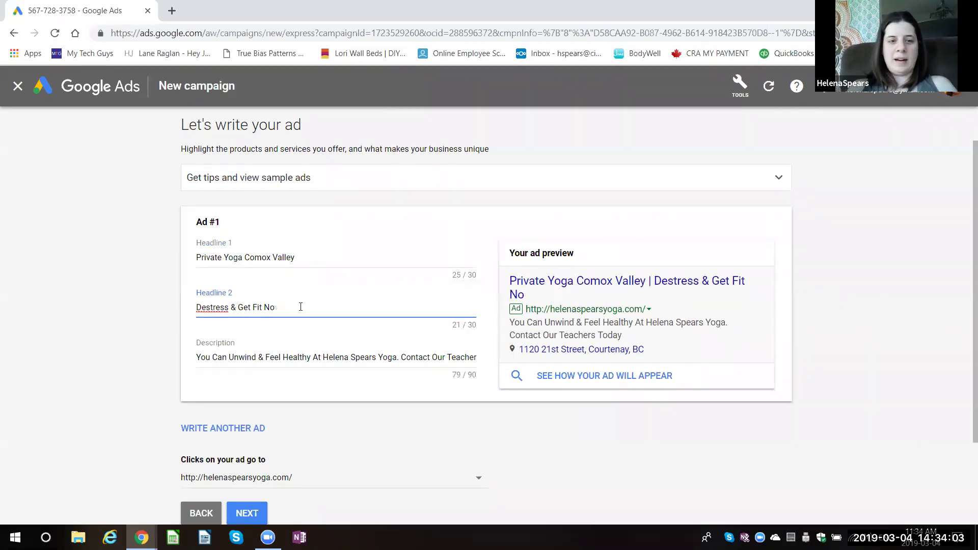
{"action": "key", "text": "BackSpace"}
{"action": "key", "text": "BackSpace"}
{"action": "key", "text": "BackSpace"}
{"action": "key", "text": "BackSpace"}
{"action": "key", "text": "BackSpace"}
{"action": "key", "text": "BackSpace"}
{"action": "key", "text": "BackSpace"}
{"action": "key", "text": "BackSpace"}
{"action": "key", "text": "BackSpace"}
{"action": "key", "text": "BackSpace"}
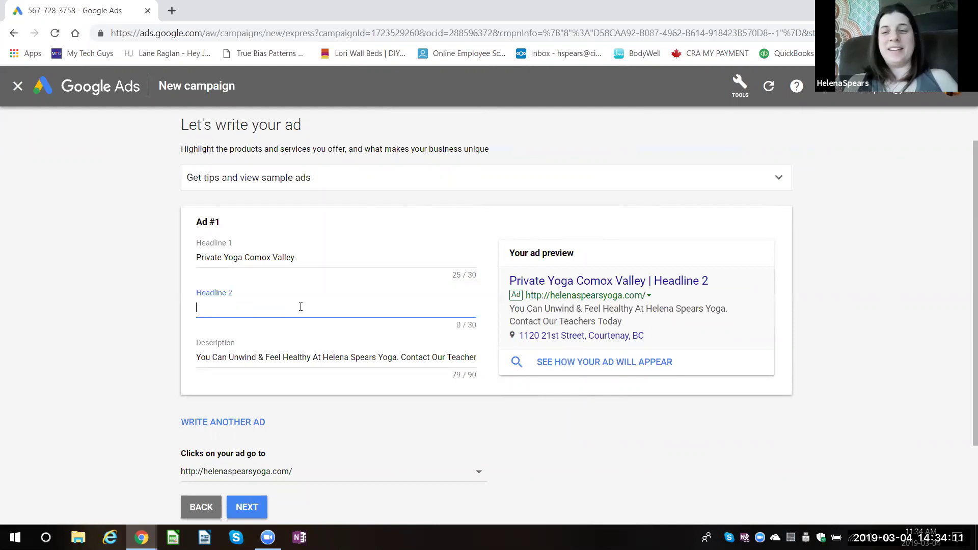
{"action": "type", "text": "Painc"}
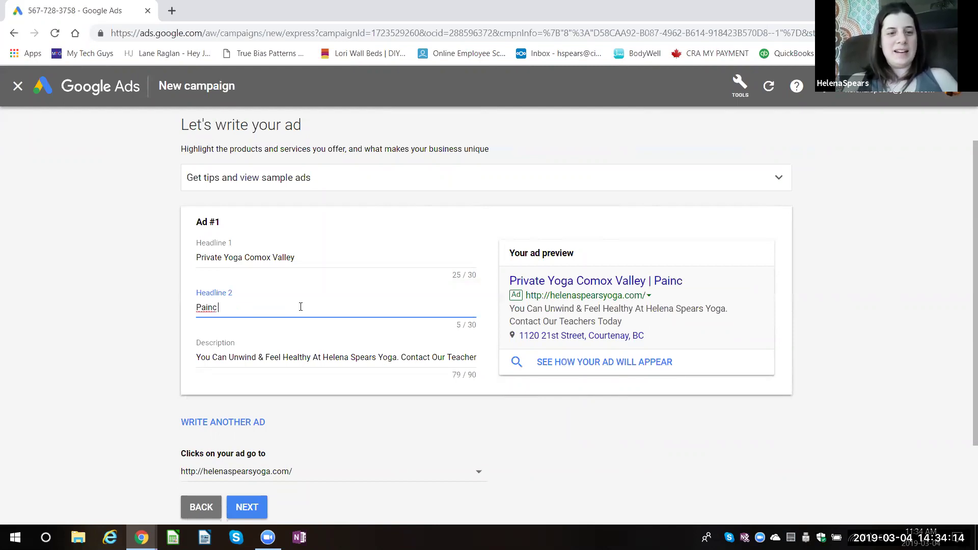
{"action": "key", "text": "BackSpace"}
{"action": "type", "text": "Care Yoga"}
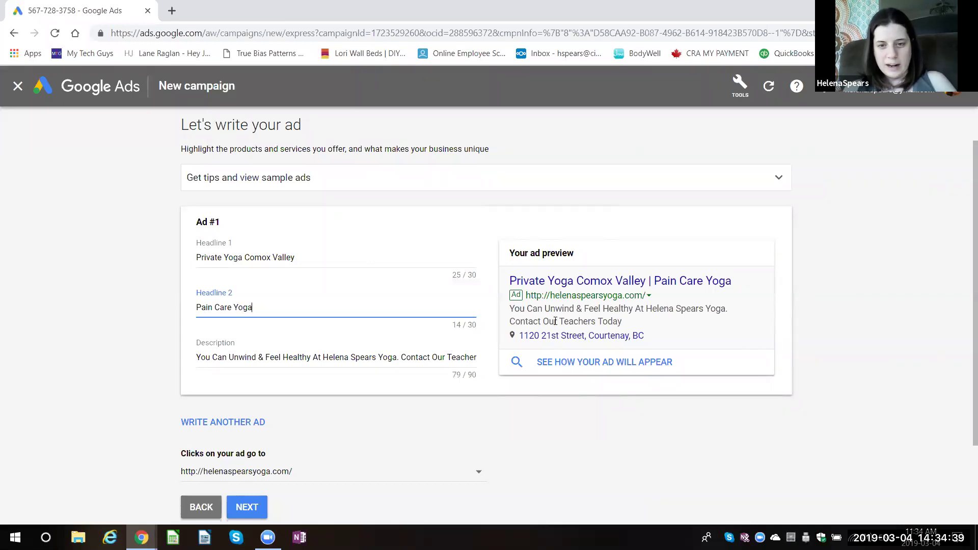
Step: Clear the entire suggested description text of Ad #1
{"action": "left_click", "coordinate": [456, 357]}
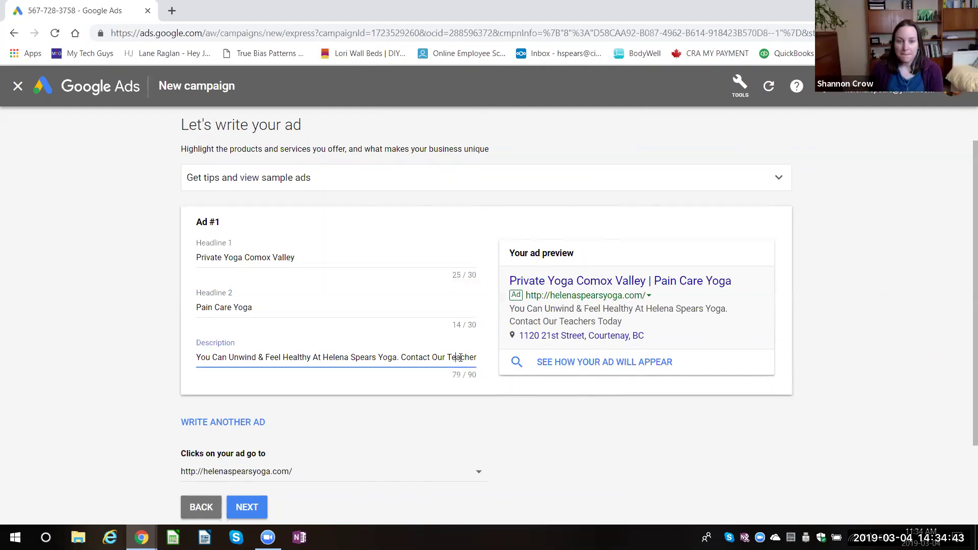
{"action": "left_click", "coordinate": [478, 363]}
{"action": "left_click", "coordinate": [478, 363]}
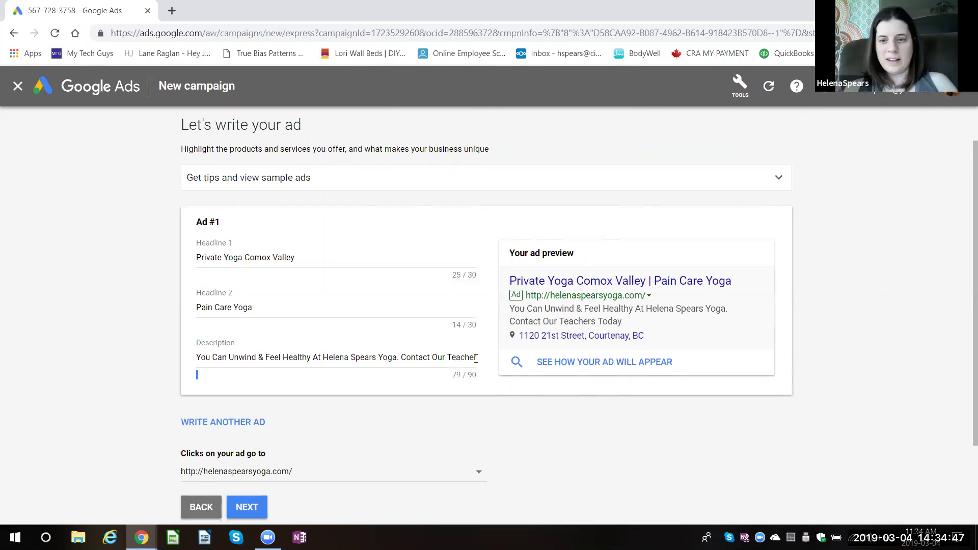
{"action": "left_click", "coordinate": [476, 356]}
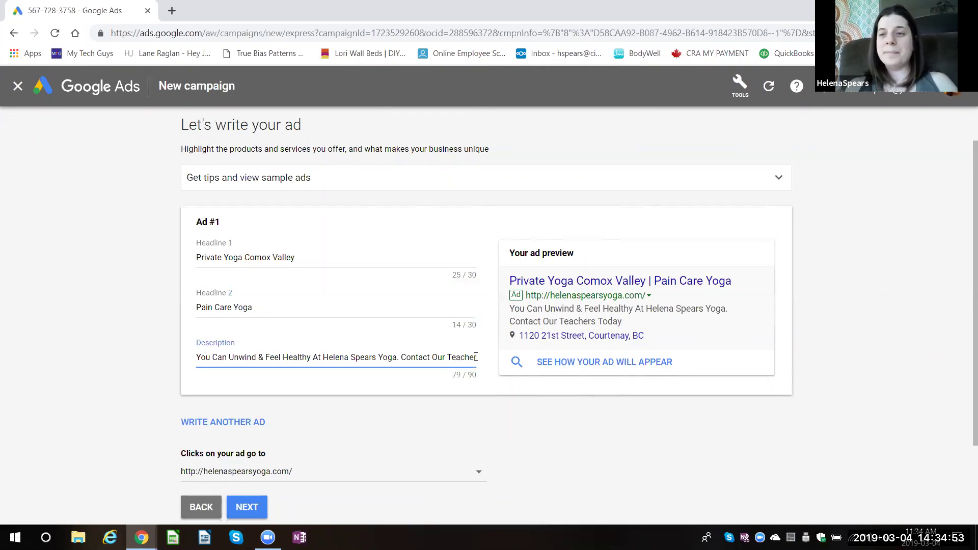
{"action": "key", "text": "BackSpace"}
{"action": "key", "text": "BackSpace"}
{"action": "key", "text": "BackSpace"}
{"action": "key", "text": "BackSpace"}
{"action": "key", "text": "BackSpace"}
{"action": "key", "text": "BackSpace"}
{"action": "key", "text": "BackSpace"}
{"action": "key", "text": "BackSpace"}
{"action": "key", "text": "BackSpace"}
{"action": "key", "text": "BackSpace"}
{"action": "key", "text": "BackSpace"}
{"action": "key", "text": "BackSpace"}
{"action": "key", "text": "BackSpace"}
{"action": "key", "text": "BackSpace"}
{"action": "key", "text": "BackSpace"}
{"action": "key", "text": "BackSpace"}
{"action": "key", "text": "BackSpace"}
{"action": "key", "text": "BackSpace"}
{"action": "key", "text": "BackSpace"}
{"action": "key", "text": "BackSpace"}
{"action": "key", "text": "BackSpace"}
{"action": "key", "text": "BackSpace"}
{"action": "key", "text": "BackSpace"}
{"action": "key", "text": "BackSpace"}
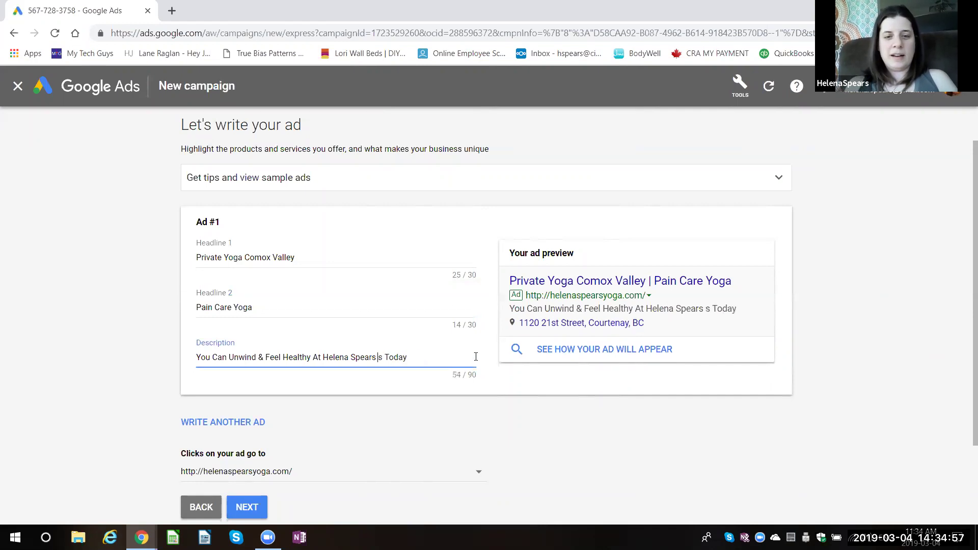
{"action": "double_click", "coordinate": [445, 363]}
{"action": "key", "text": "BackSpace"}
{"action": "key", "text": "BackSpace"}
{"action": "key", "text": "BackSpace"}
{"action": "key", "text": "BackSpace"}
{"action": "key", "text": "BackSpace"}
{"action": "key", "text": "BackSpace"}
{"action": "key", "text": "BackSpace"}
{"action": "key", "text": "BackSpace"}
{"action": "key", "text": "BackSpace"}
{"action": "key", "text": "BackSpace"}
{"action": "key", "text": "BackSpace"}
{"action": "key", "text": "BackSpace"}
{"action": "key", "text": "BackSpace"}
{"action": "key", "text": "BackSpace"}
{"action": "key", "text": "BackSpace"}
{"action": "key", "text": "BackSpace"}
{"action": "key", "text": "BackSpace"}
{"action": "key", "text": "BackSpace"}
{"action": "key", "text": "BackSpace"}
{"action": "key", "text": "BackSpace"}
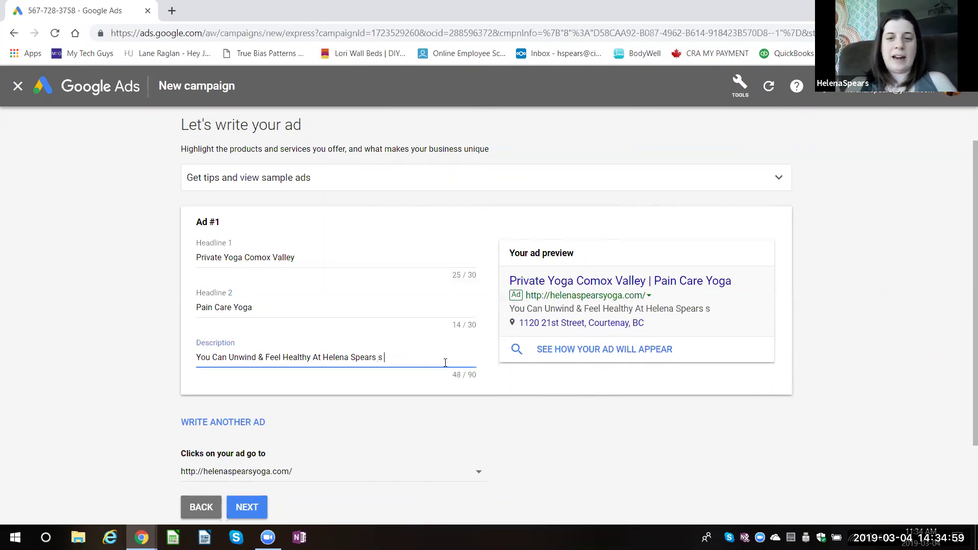
{"action": "key", "text": "BackSpace"}
{"action": "key", "text": "BackSpace"}
{"action": "key", "text": "BackSpace"}
{"action": "key", "text": "BackSpace"}
{"action": "key", "text": "BackSpace"}
{"action": "key", "text": "BackSpace"}
{"action": "key", "text": "BackSpace"}
{"action": "key", "text": "BackSpace"}
{"action": "key", "text": "BackSpace"}
{"action": "key", "text": "BackSpace"}
{"action": "key", "text": "BackSpace"}
{"action": "key", "text": "BackSpace"}
{"action": "key", "text": "BackSpace"}
{"action": "key", "text": "BackSpace"}
{"action": "key", "text": "BackSpace"}
{"action": "key", "text": "BackSpace"}
{"action": "key", "text": "BackSpace"}
{"action": "key", "text": "BackSpace"}
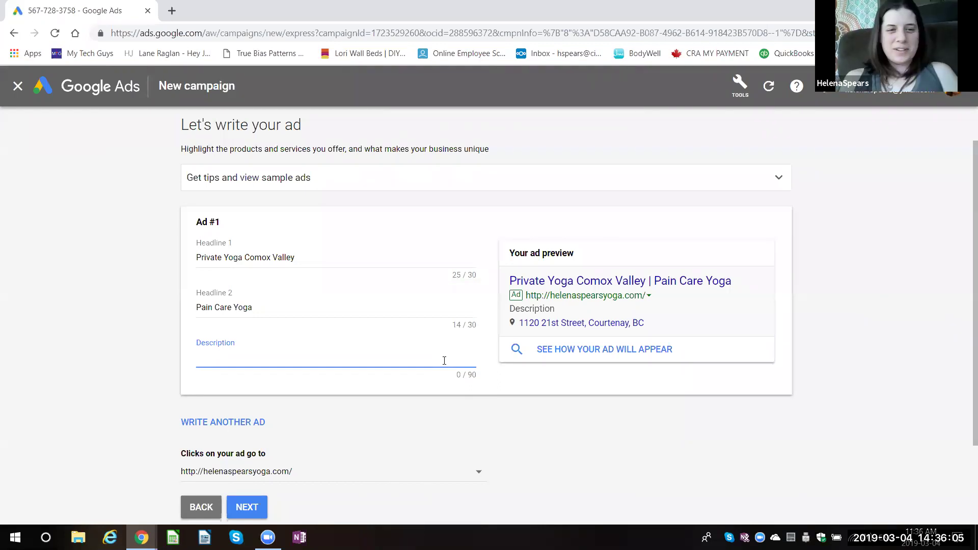
Step: Enter "Personalized Yoga services for those with Persistent Pain" as the description of Ad #1
{"action": "type", "text": "Persoa"}
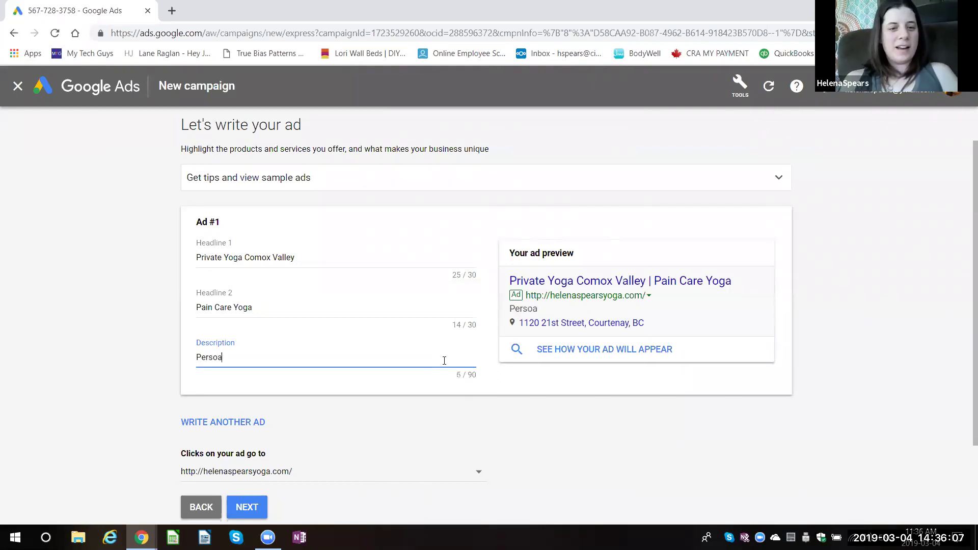
{"action": "key", "text": "BackSpace"}
{"action": "type", "text": "nalize"}
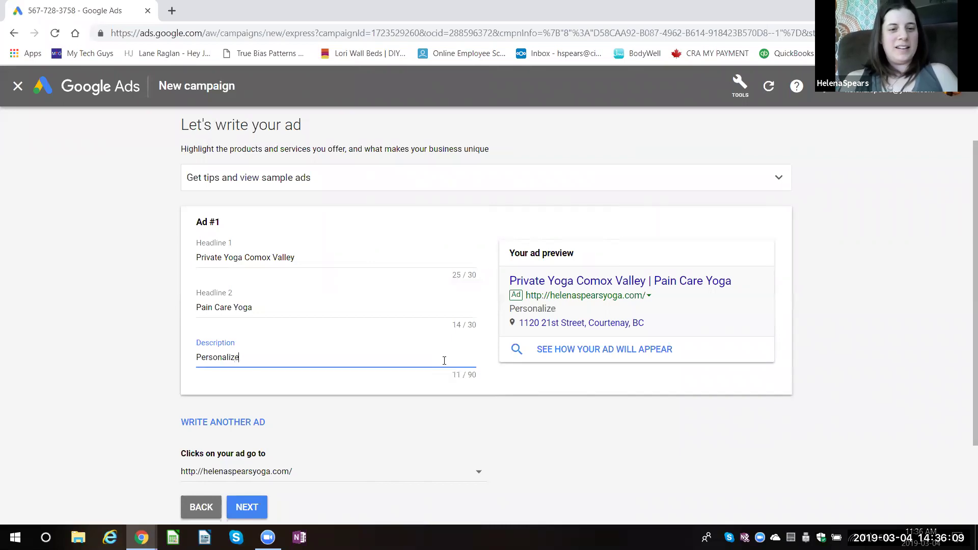
{"action": "type", "text": "d Yoga servi"}
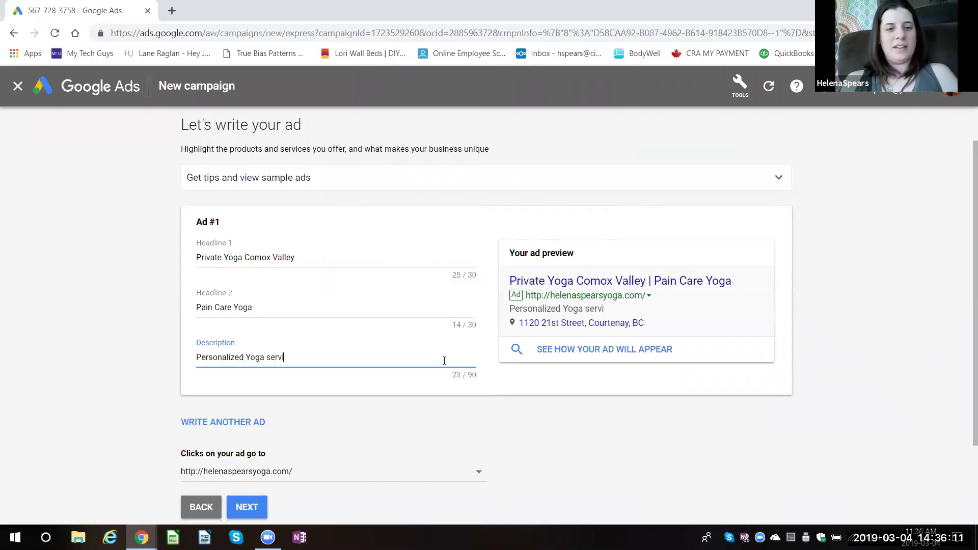
{"action": "type", "text": "ces for those"}
{"action": "key", "text": "BackSpace"}
{"action": "type", "text": "e with"}
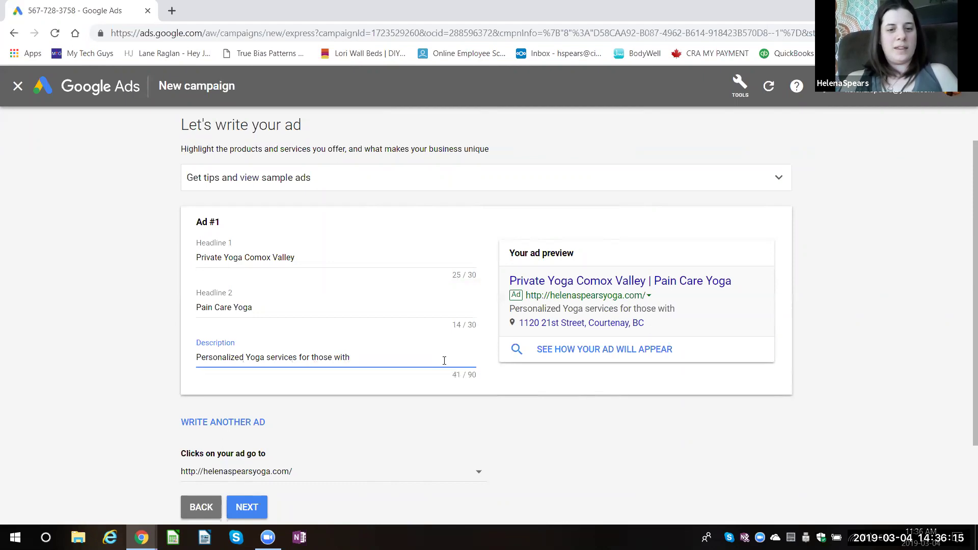
{"action": "type", "text": " Persistent Pain"}
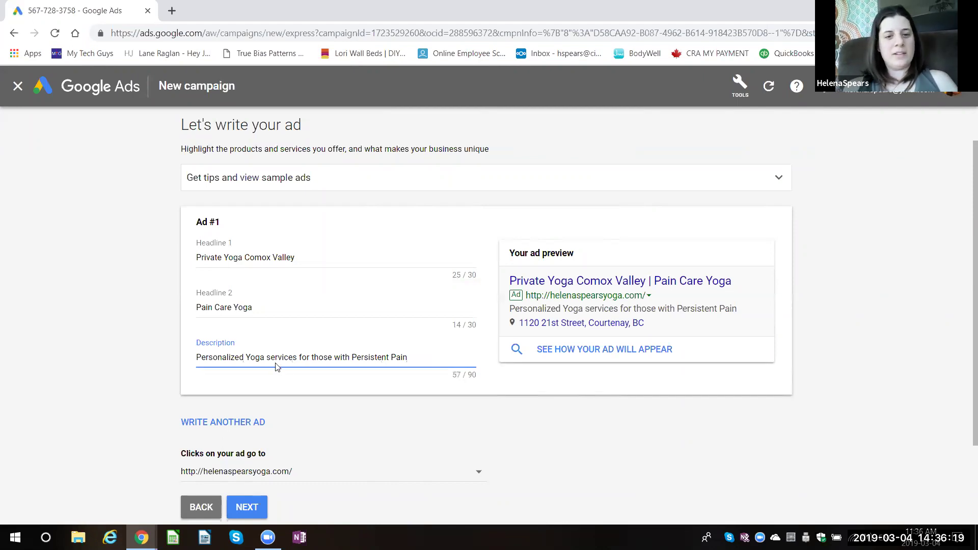
Step: Capitalize the word "Services" in the description of Ad #1
{"action": "left_click", "coordinate": [270, 359]}
{"action": "key", "text": "BackSpace"}
{"action": "type", "text": "S"}
Step: Append "and Pelvic Pain" to the end of Ad #1's description and continue to adding images
{"action": "left_click", "coordinate": [431, 354]}
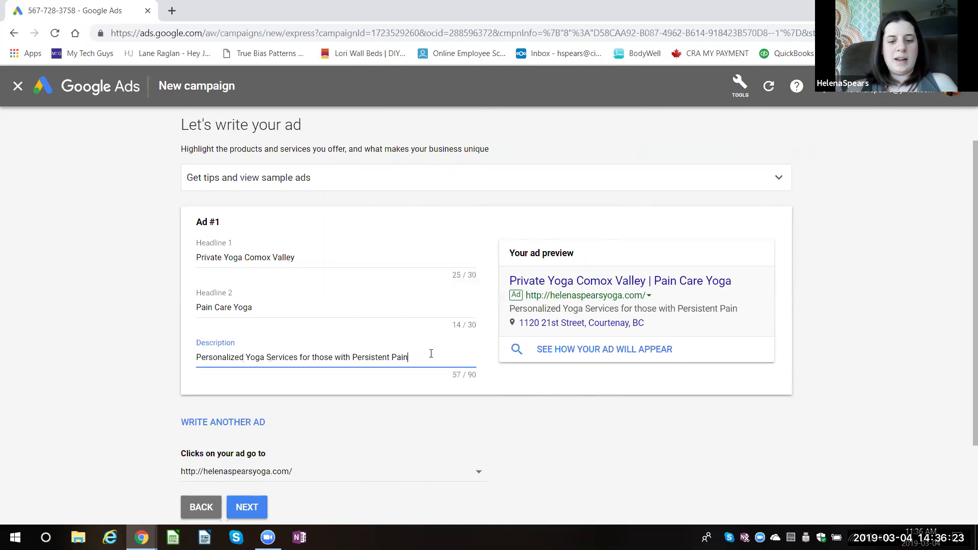
{"action": "type", "text": "and Pe"}
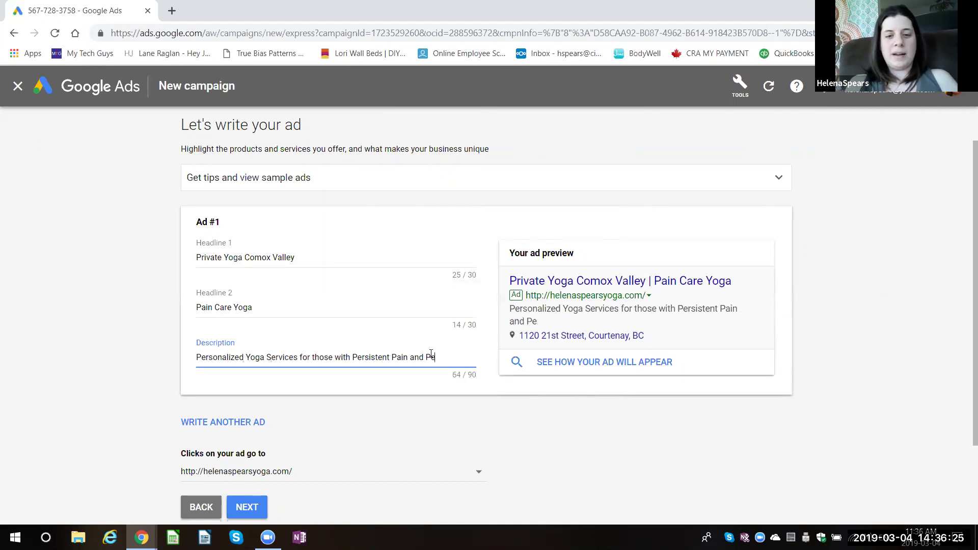
{"action": "type", "text": "lvic Pi"}
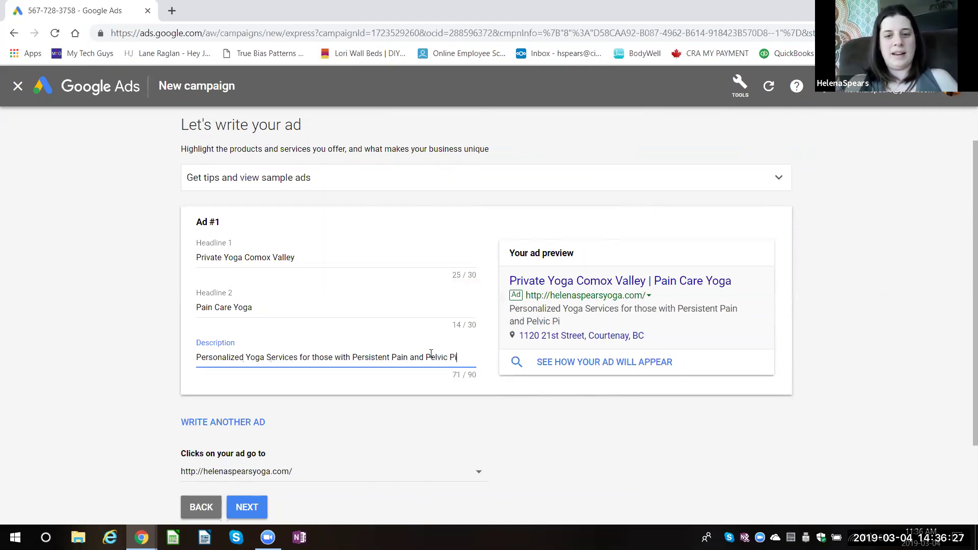
{"action": "type", "text": "an"}
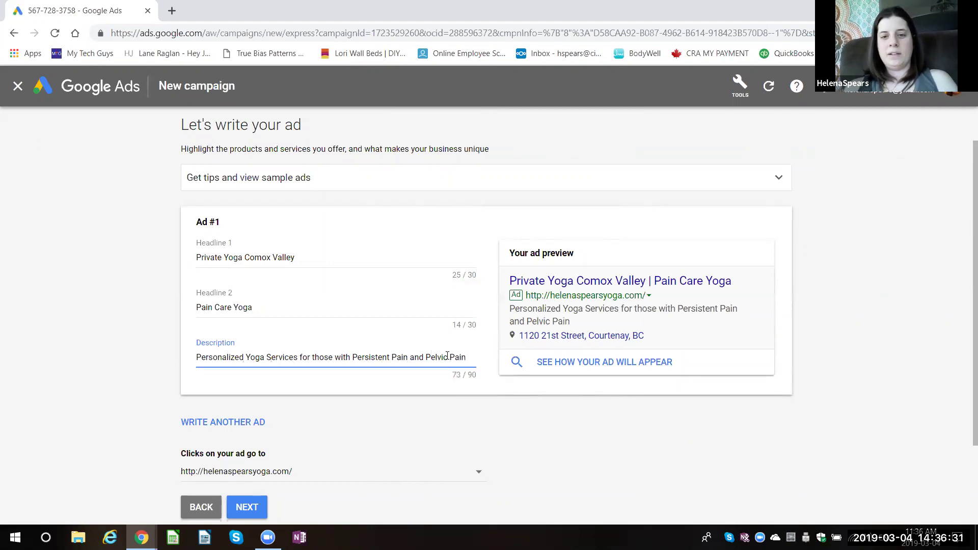
{"action": "left_click", "coordinate": [481, 452]}
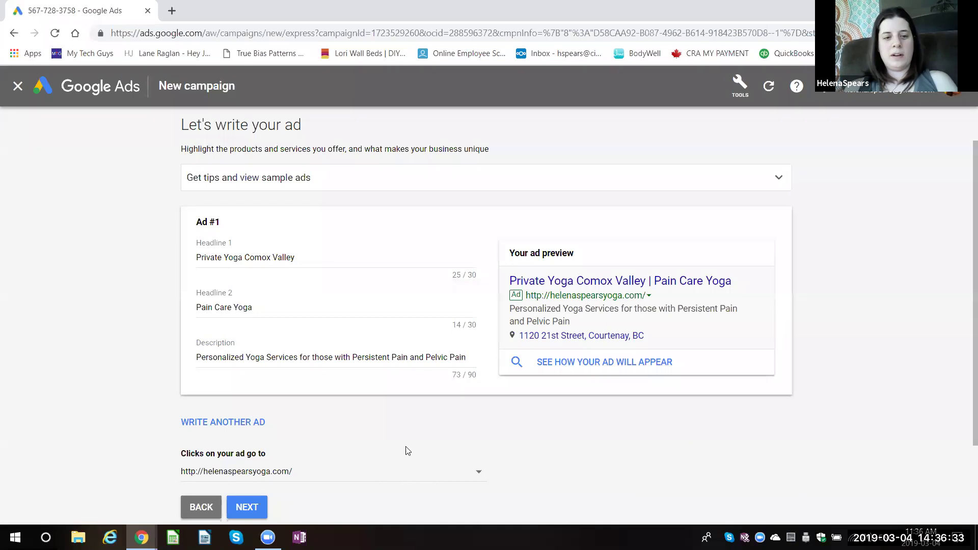
{"action": "scroll", "coordinate": [371, 451], "scroll_direction": "down", "scroll_amount": 2}
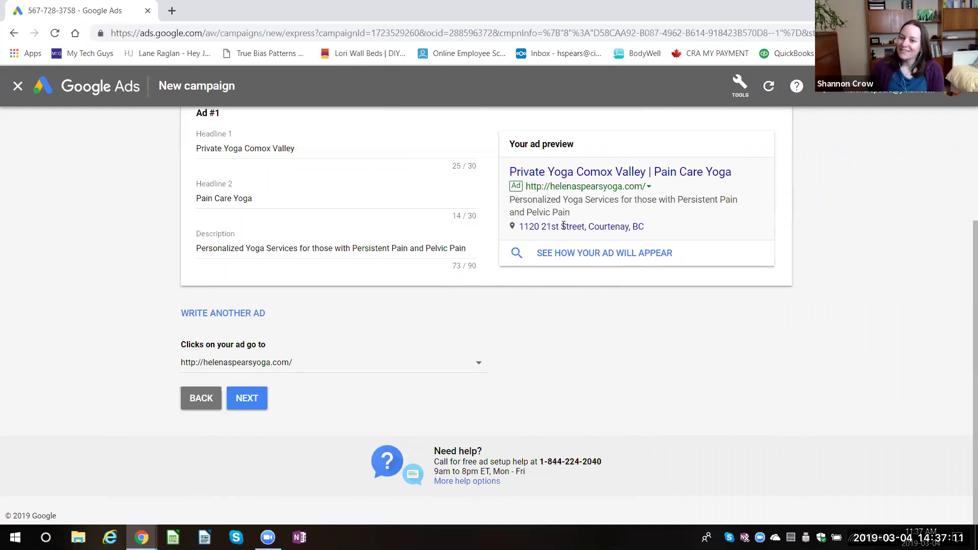
{"action": "left_click", "coordinate": [242, 403]}
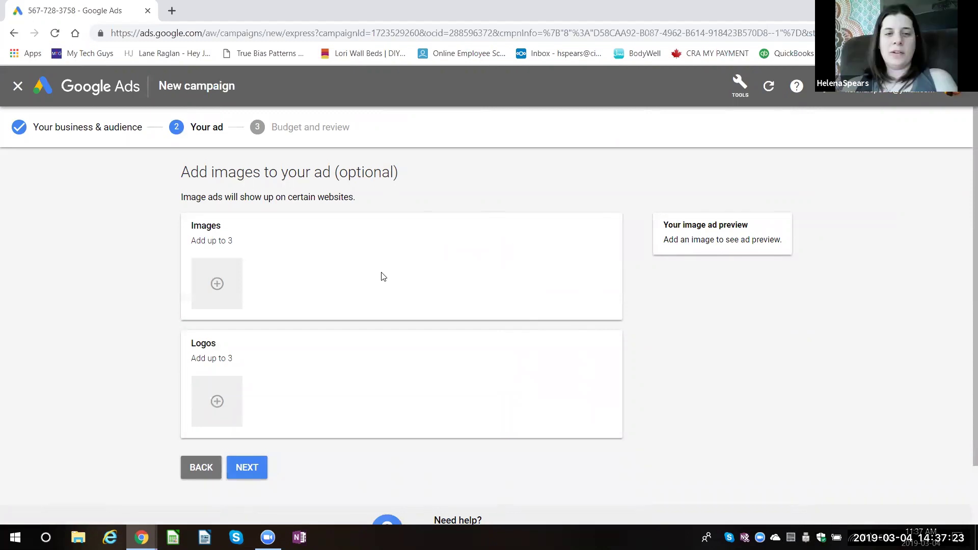
Step: Upload the "LOGO WEB-01" file from the HSPears Yoga folder in Documents as a logo for the ad
{"action": "left_click", "coordinate": [218, 405]}
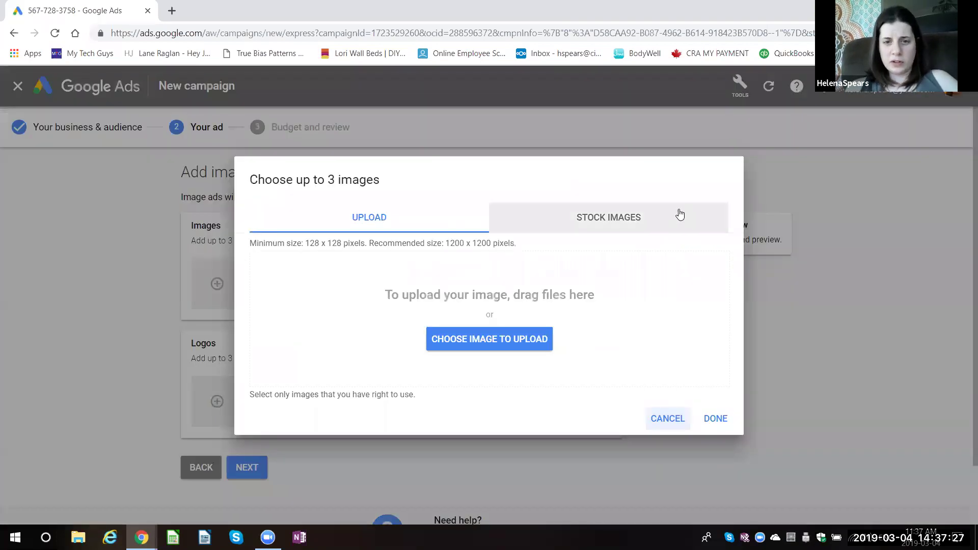
{"action": "left_click", "coordinate": [498, 351]}
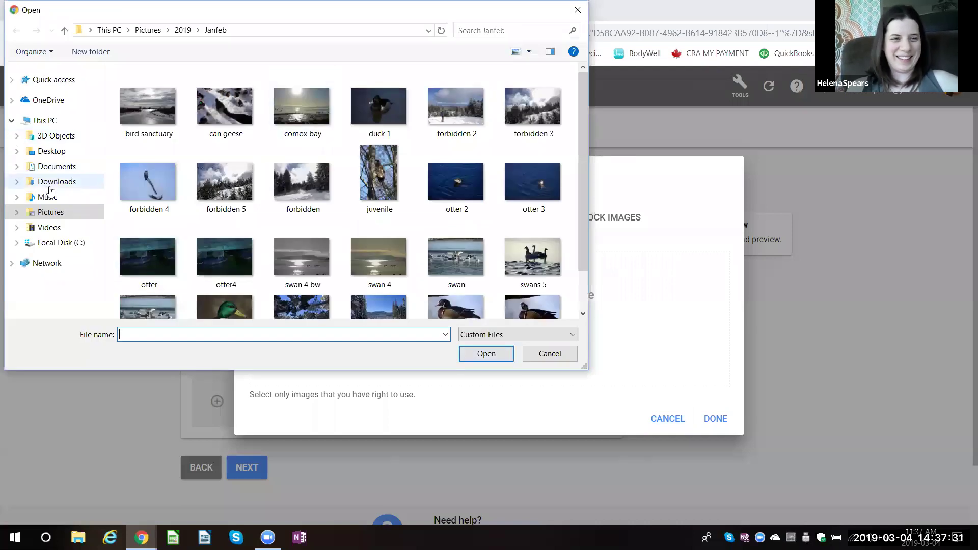
{"action": "left_click", "coordinate": [55, 171]}
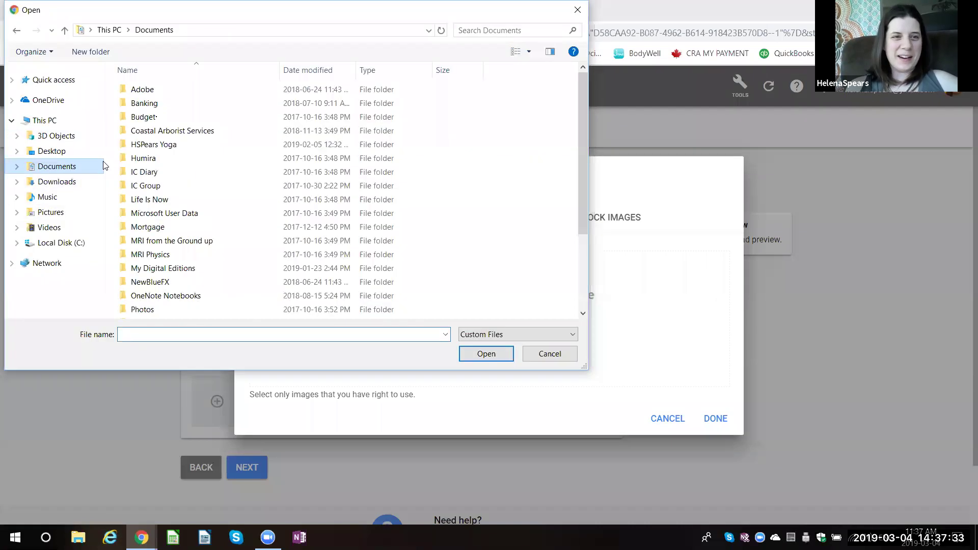
{"action": "left_click", "coordinate": [150, 146]}
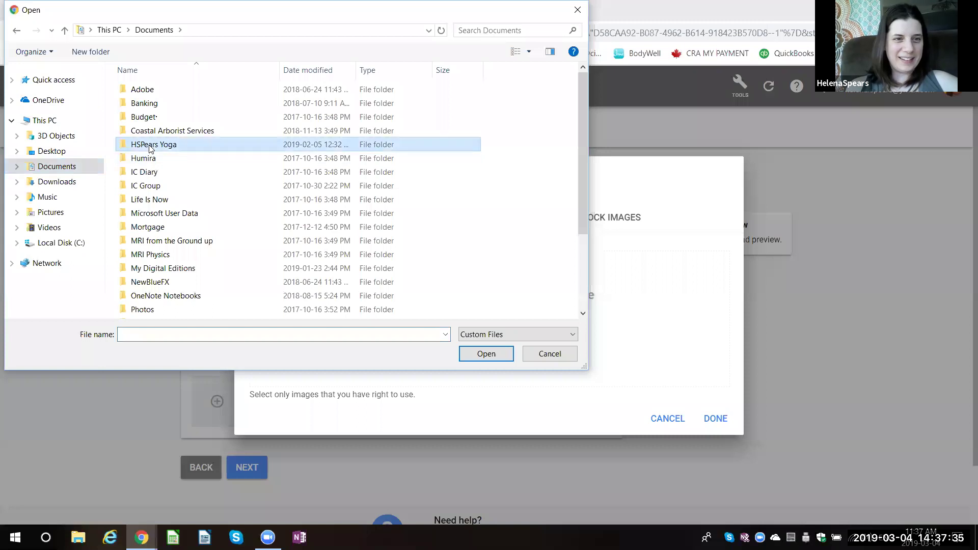
{"action": "double_click", "coordinate": [150, 146]}
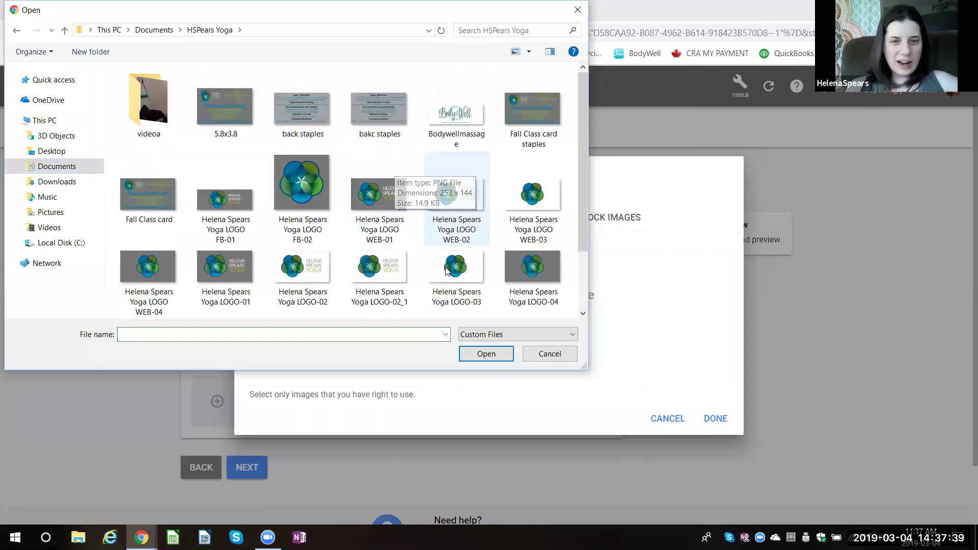
{"action": "left_click", "coordinate": [391, 197]}
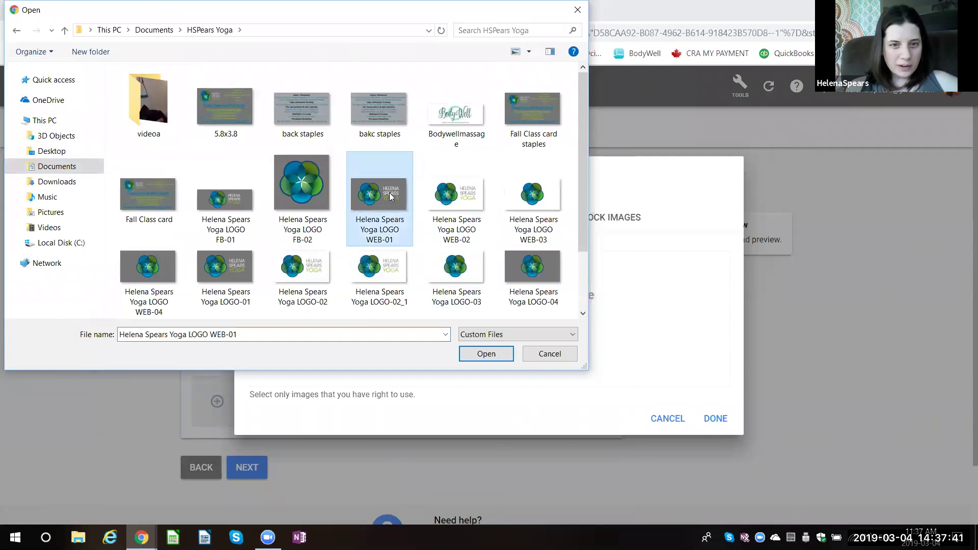
{"action": "left_click", "coordinate": [486, 354]}
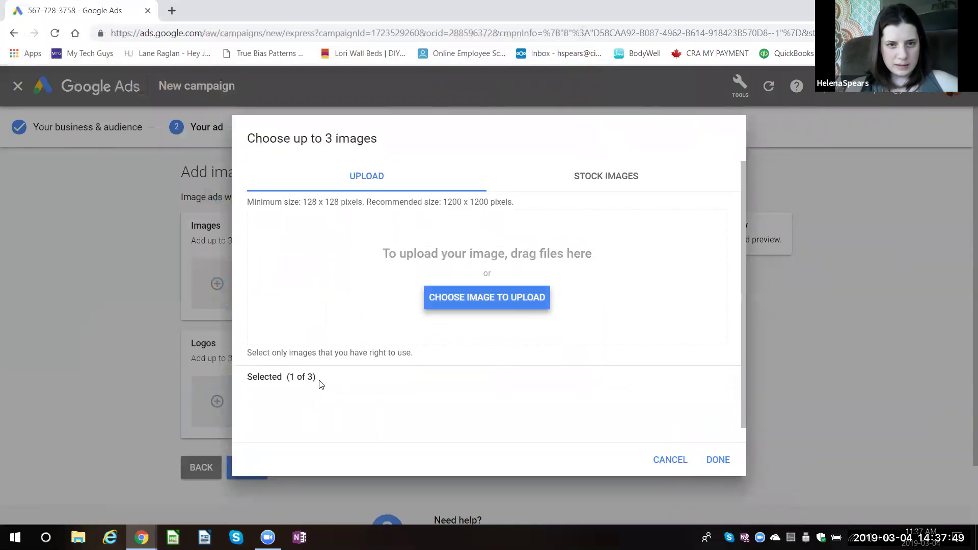
Step: Upload the "LOGO WEB-02" file as a second logo and confirm the logo selection
{"action": "scroll", "coordinate": [321, 385], "scroll_direction": "down", "scroll_amount": 1}
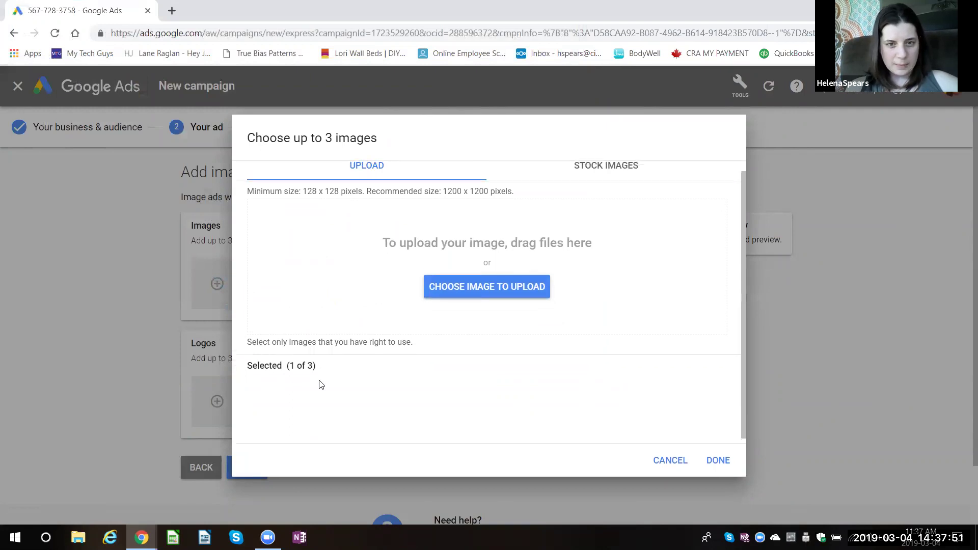
{"action": "scroll", "coordinate": [319, 384], "scroll_direction": "up", "scroll_amount": 1}
{"action": "left_click", "coordinate": [485, 301]}
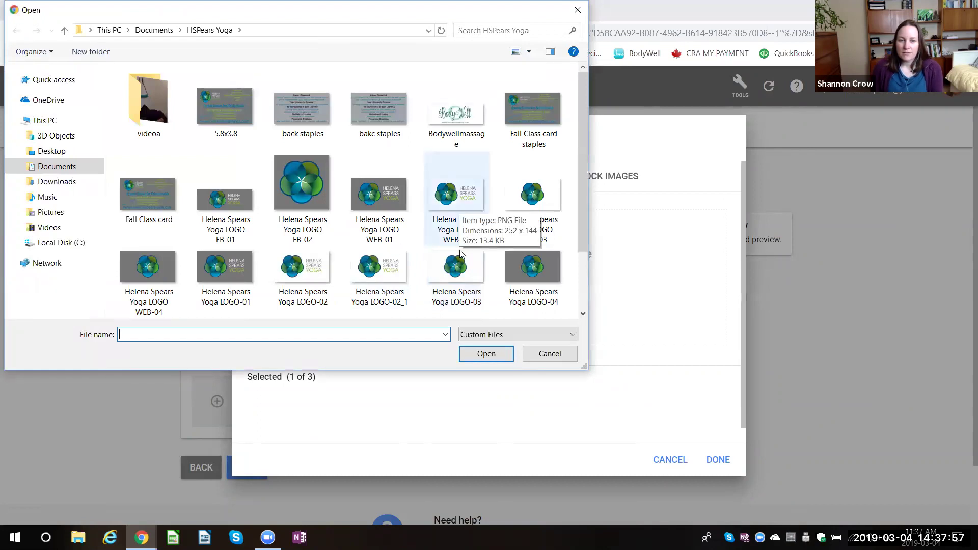
{"action": "left_click", "coordinate": [456, 207]}
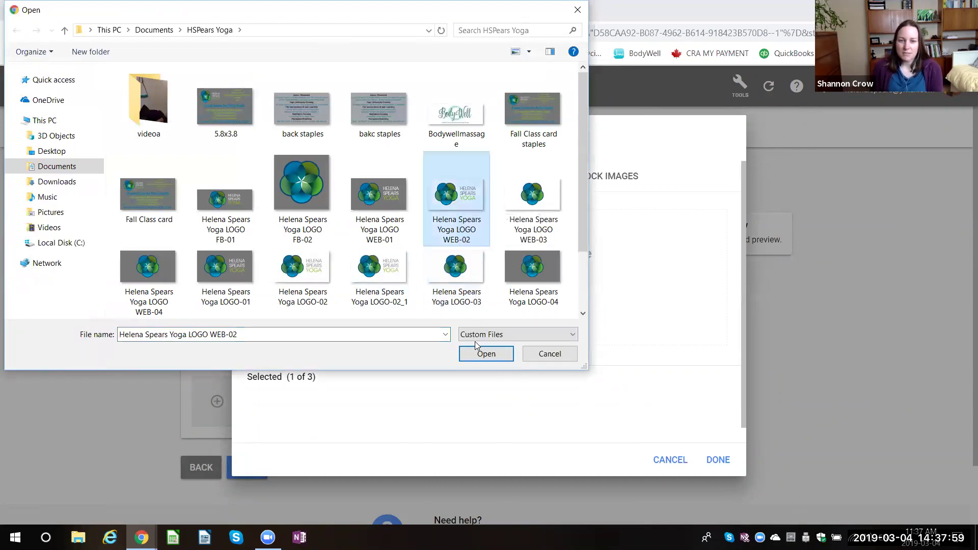
{"action": "left_click", "coordinate": [483, 357]}
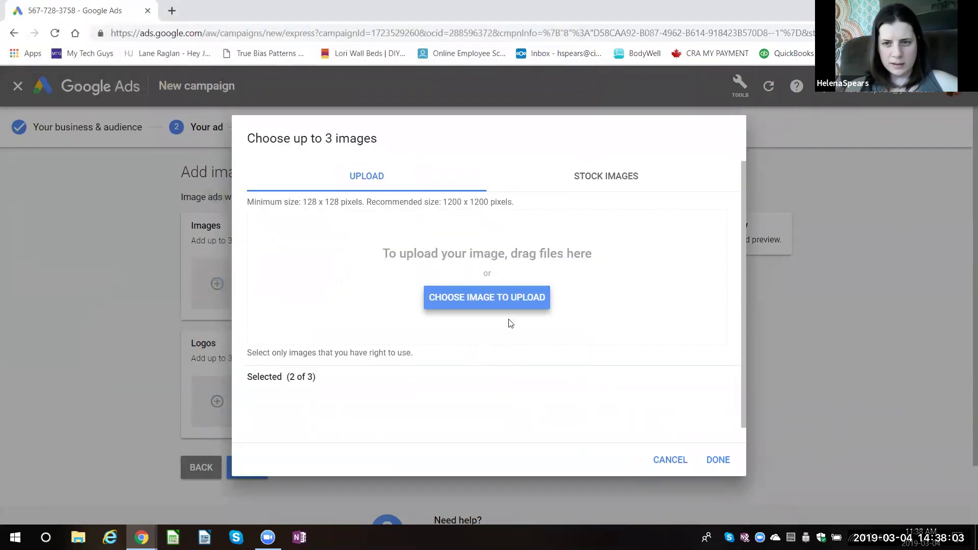
{"action": "scroll", "coordinate": [518, 335], "scroll_direction": "down", "scroll_amount": 1}
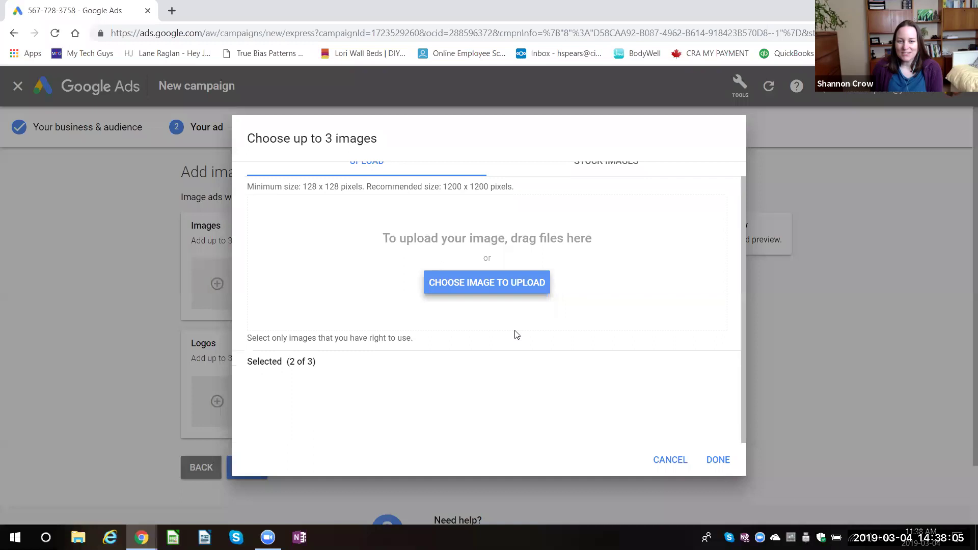
{"action": "scroll", "coordinate": [517, 335], "scroll_direction": "up", "scroll_amount": 1}
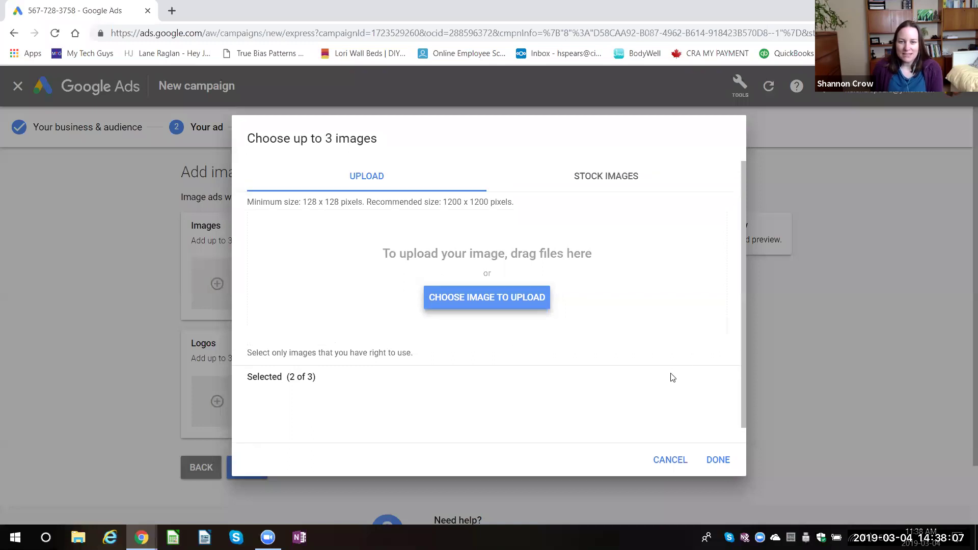
{"action": "left_click", "coordinate": [716, 460]}
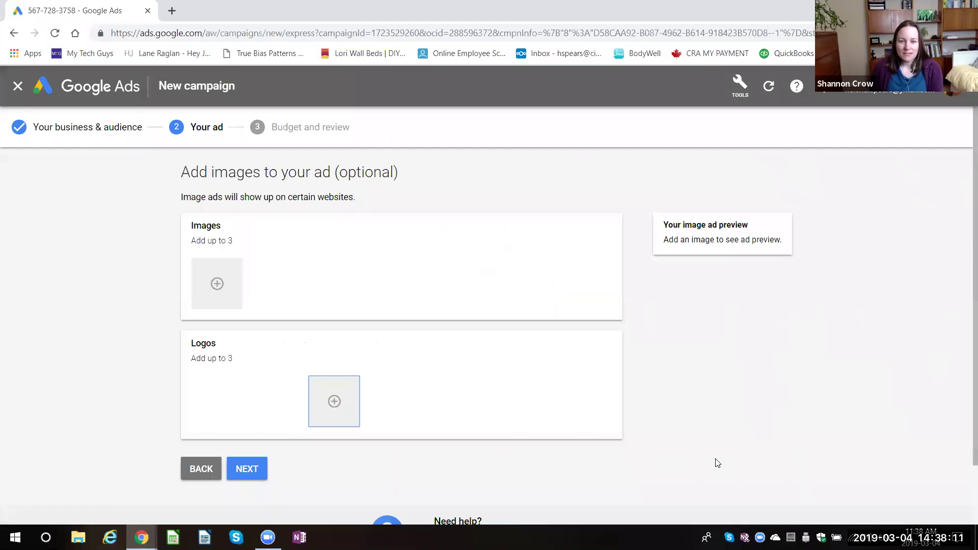
Step: Remove both uploaded logos from the ad
{"action": "mouse_move", "coordinate": [253, 386]}
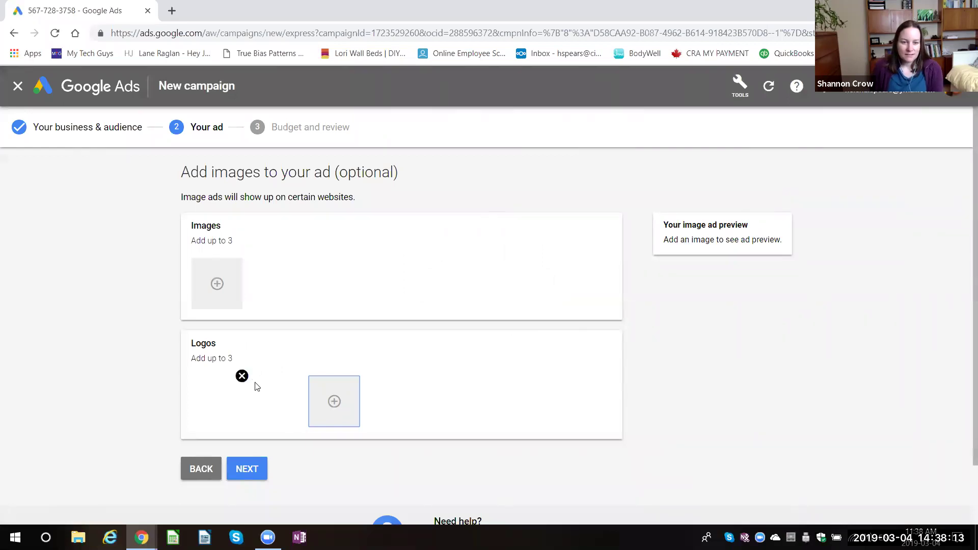
{"action": "left_click", "coordinate": [333, 403]}
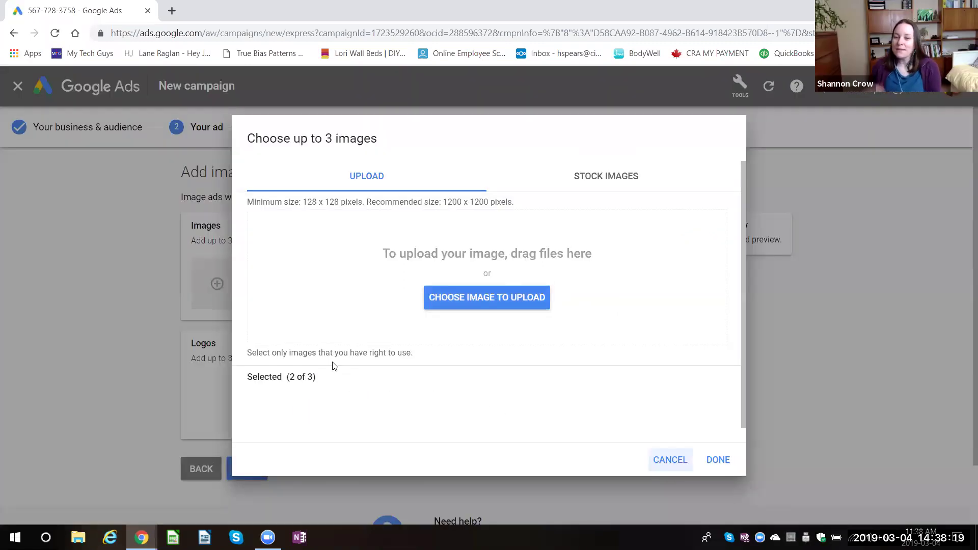
{"action": "left_click", "coordinate": [665, 460]}
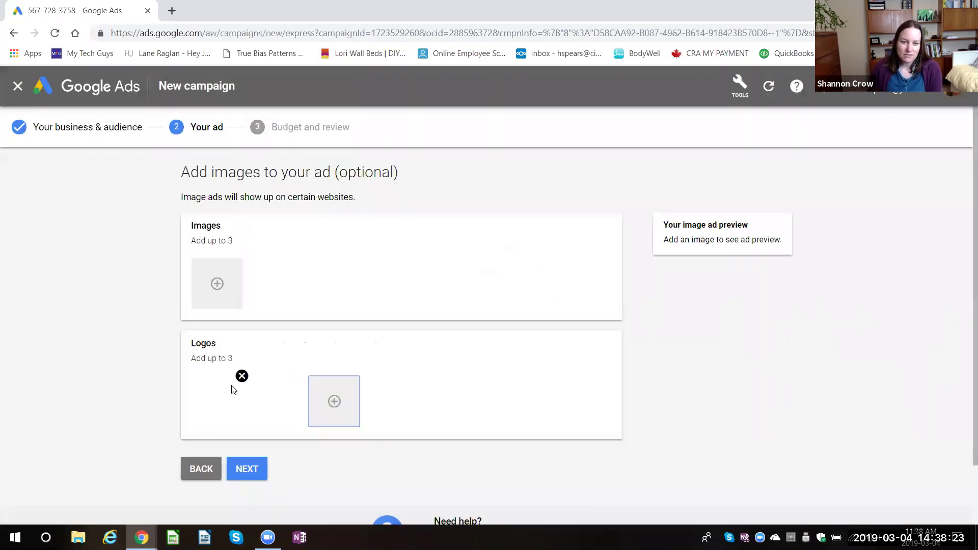
{"action": "left_click", "coordinate": [242, 377]}
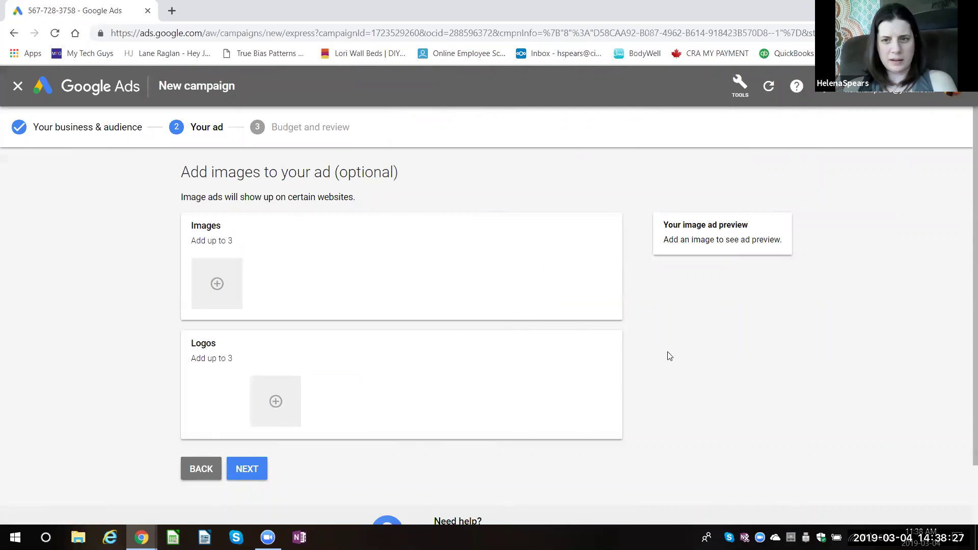
{"action": "left_click", "coordinate": [245, 469]}
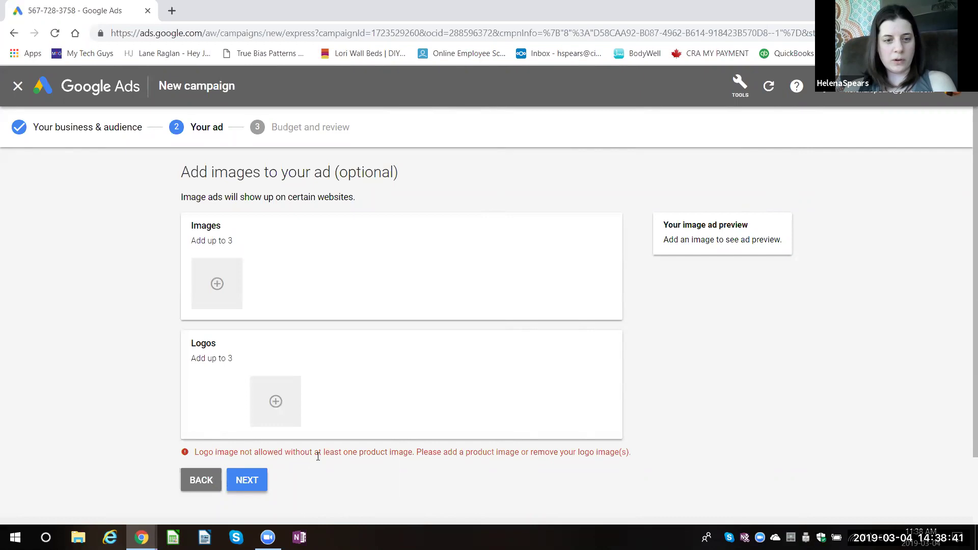
{"action": "left_click", "coordinate": [242, 376]}
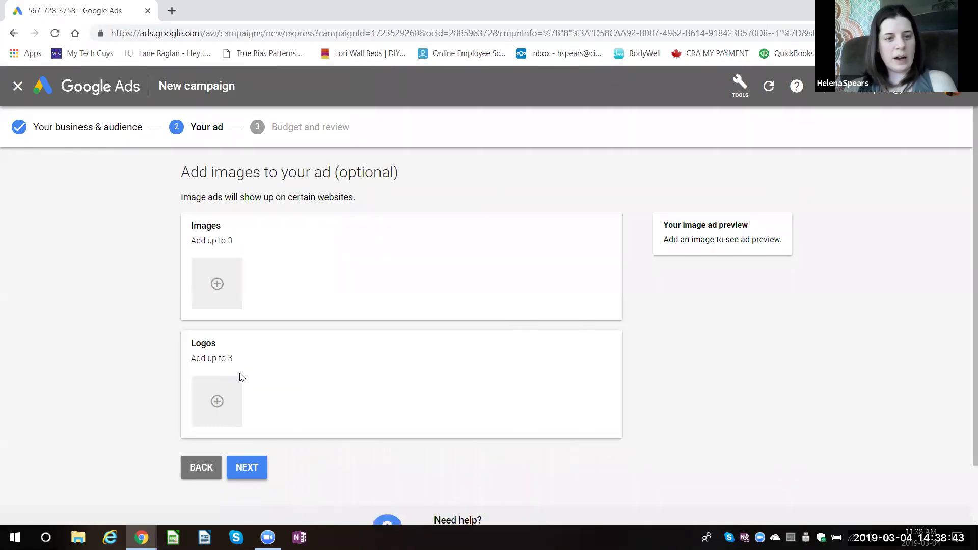
Step: Try to upload the "LOGO WEB-01" file from the HSPears Yoga folder as an ad image
{"action": "left_click", "coordinate": [219, 280]}
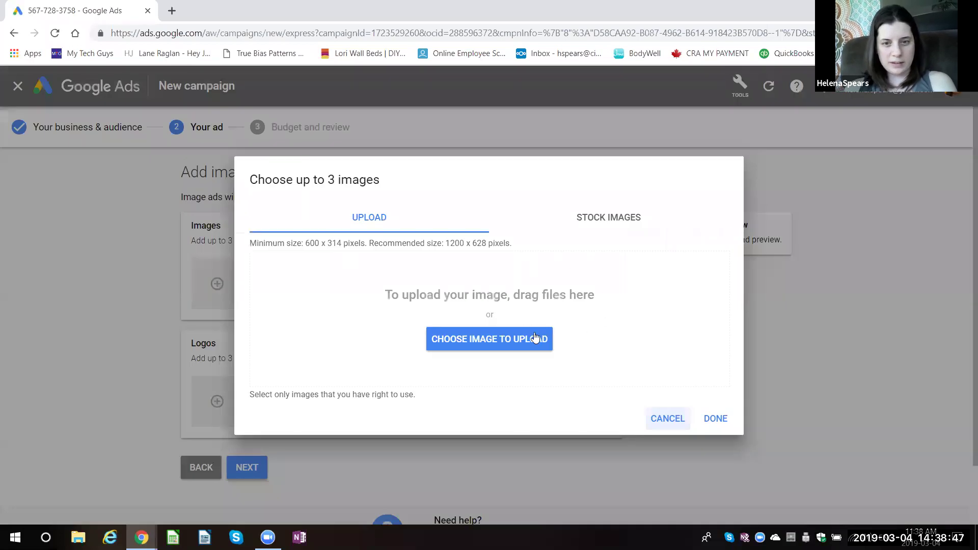
{"action": "left_click", "coordinate": [514, 336]}
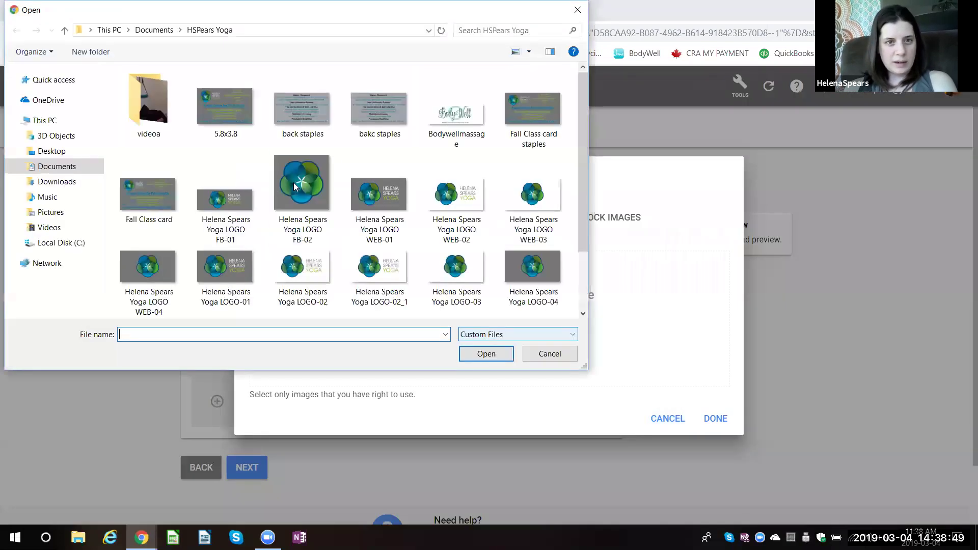
{"action": "left_click", "coordinate": [383, 203]}
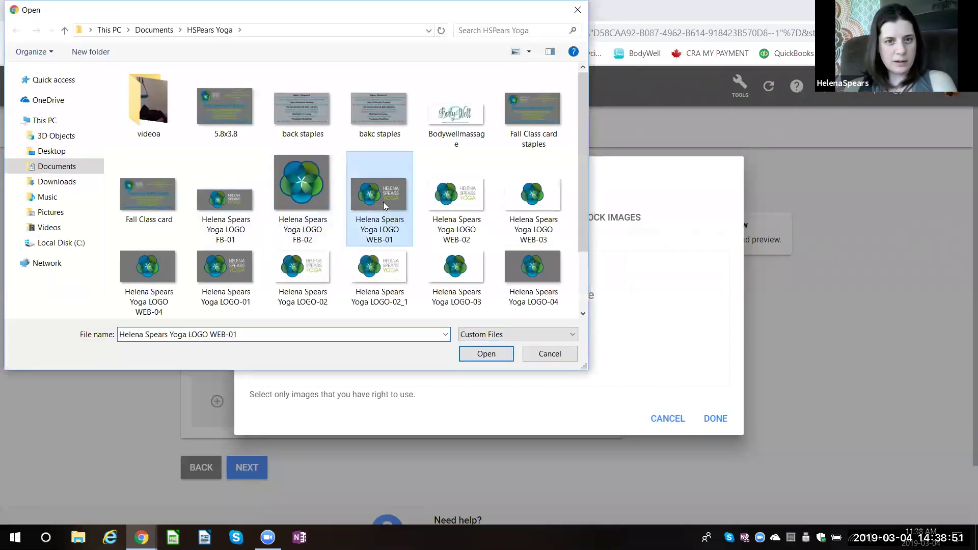
{"action": "left_click", "coordinate": [487, 354]}
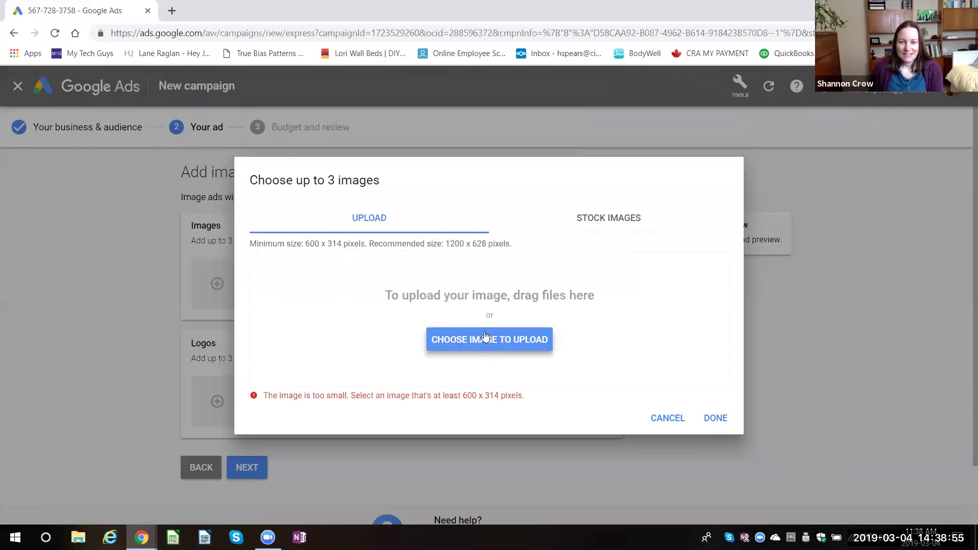
Step: Try to upload the "LOGO-02" file as the ad image and close the image selection
{"action": "left_click", "coordinate": [487, 339]}
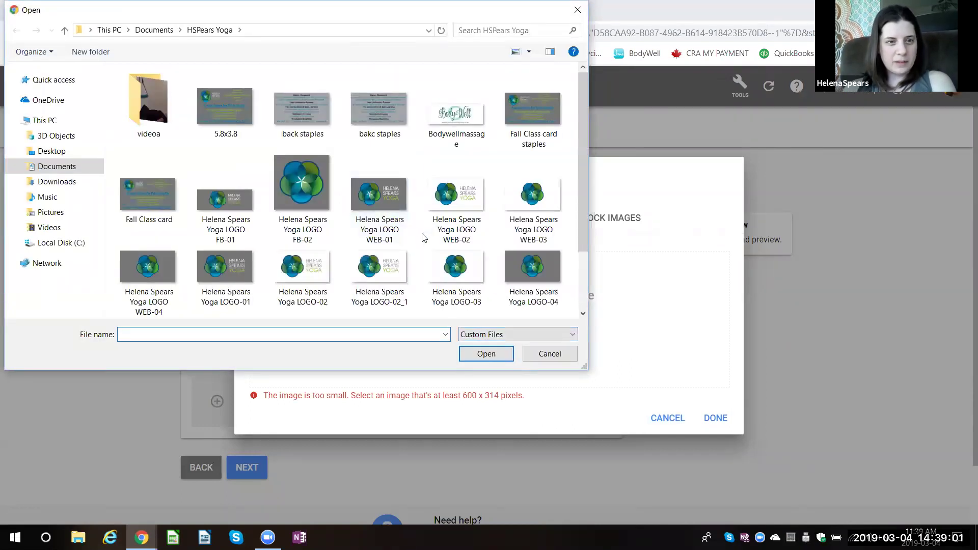
{"action": "scroll", "coordinate": [422, 238], "scroll_direction": "down", "scroll_amount": 1}
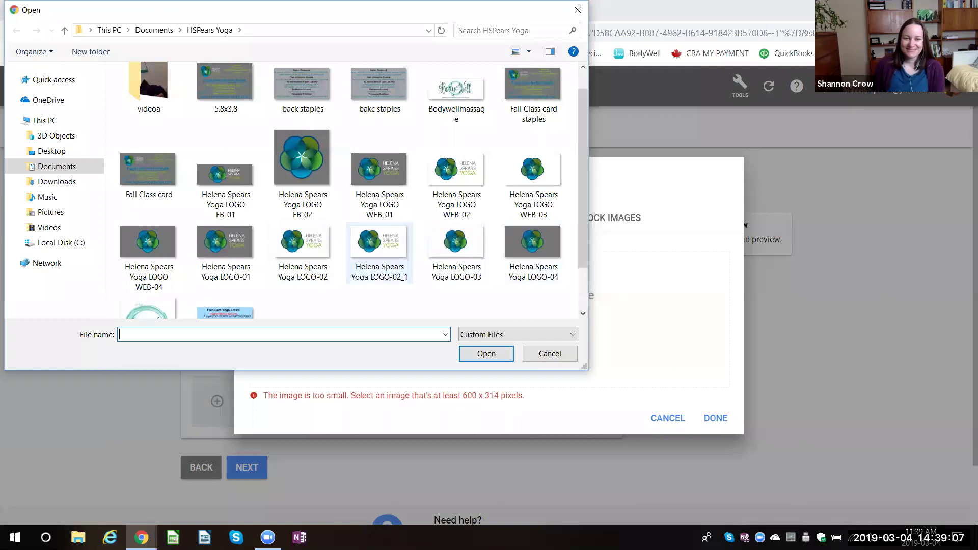
{"action": "left_click", "coordinate": [302, 248]}
{"action": "left_click", "coordinate": [487, 354]}
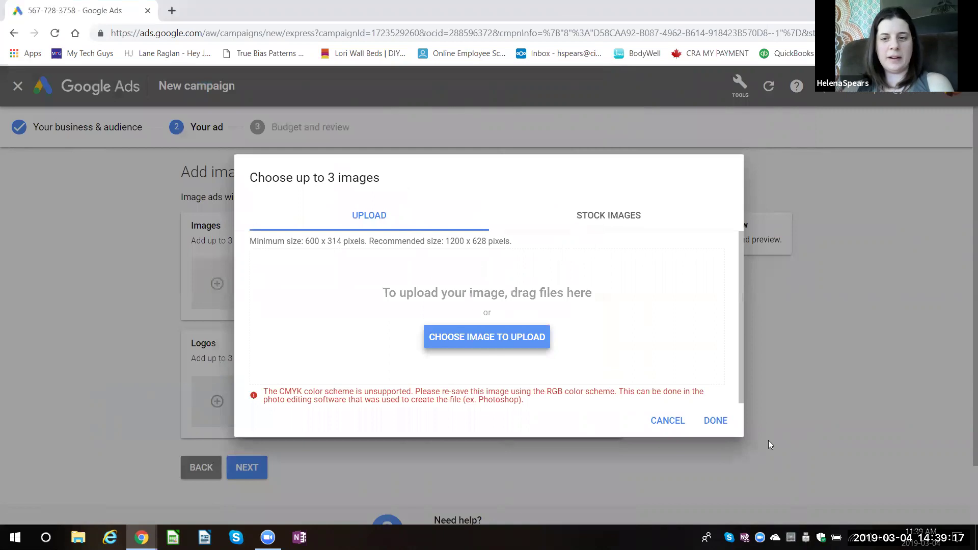
{"action": "left_click", "coordinate": [715, 421]}
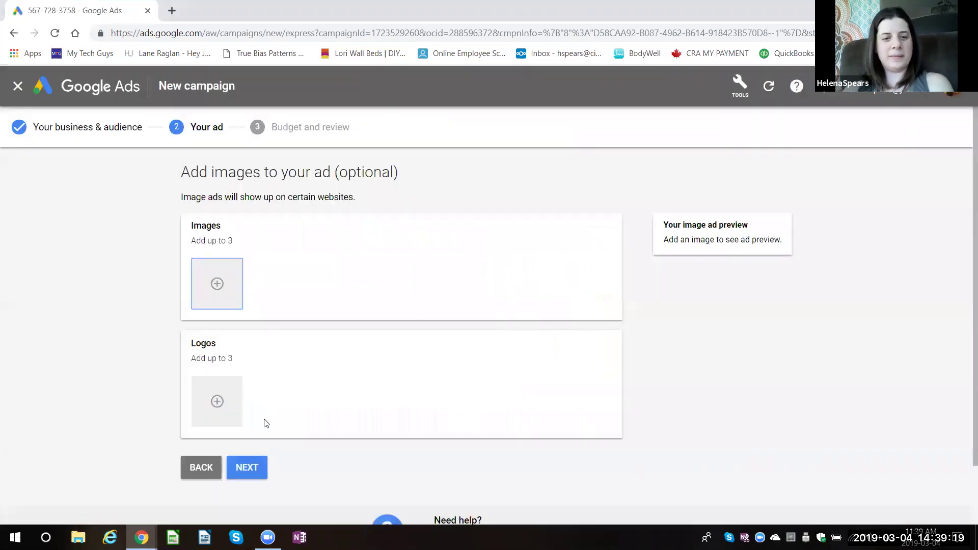
Step: Continue without adding images or logos, set the average daily budget to CA$2.31, and proceed to the campaign review
{"action": "left_click", "coordinate": [252, 465]}
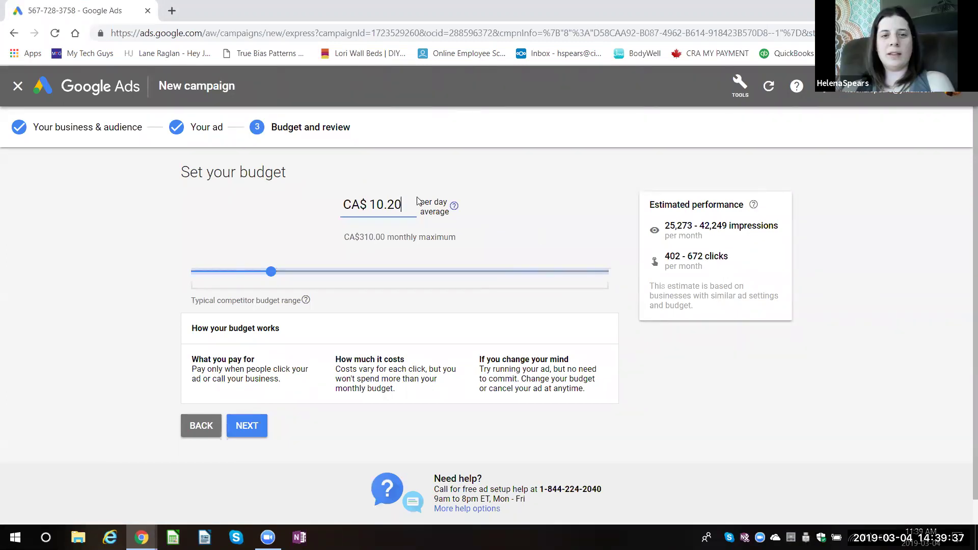
{"action": "key", "text": "BackSpace"}
{"action": "key", "text": "BackSpace"}
{"action": "key", "text": "BackSpace"}
{"action": "key", "text": "BackSpace"}
{"action": "key", "text": "BackSpace"}
{"action": "type", "text": "1"}
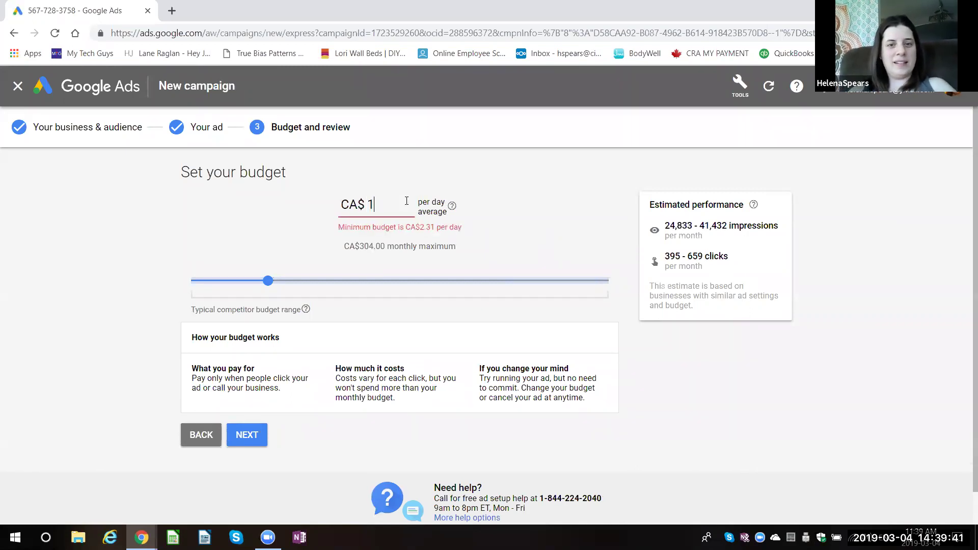
{"action": "key", "text": "BackSpace"}
{"action": "type", "text": "2.31"}
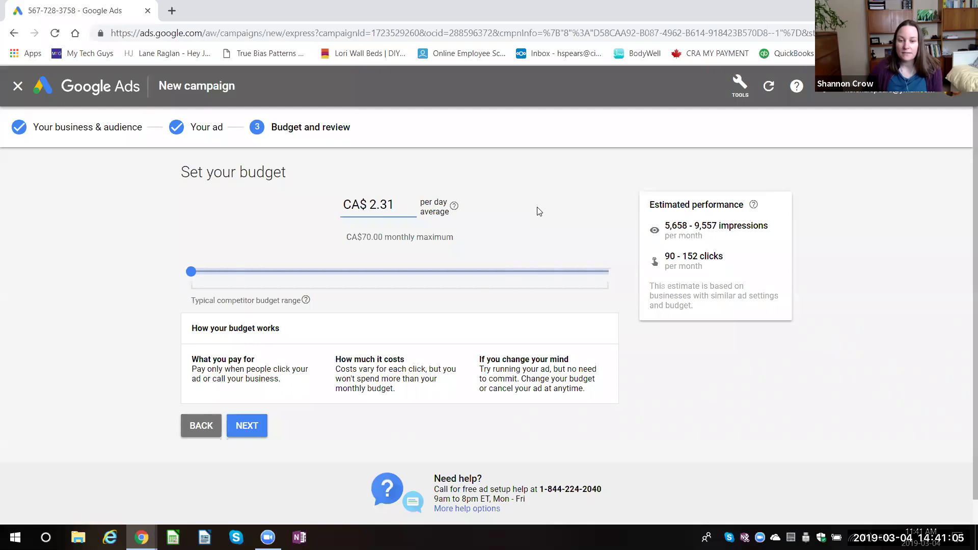
{"action": "left_click", "coordinate": [627, 239]}
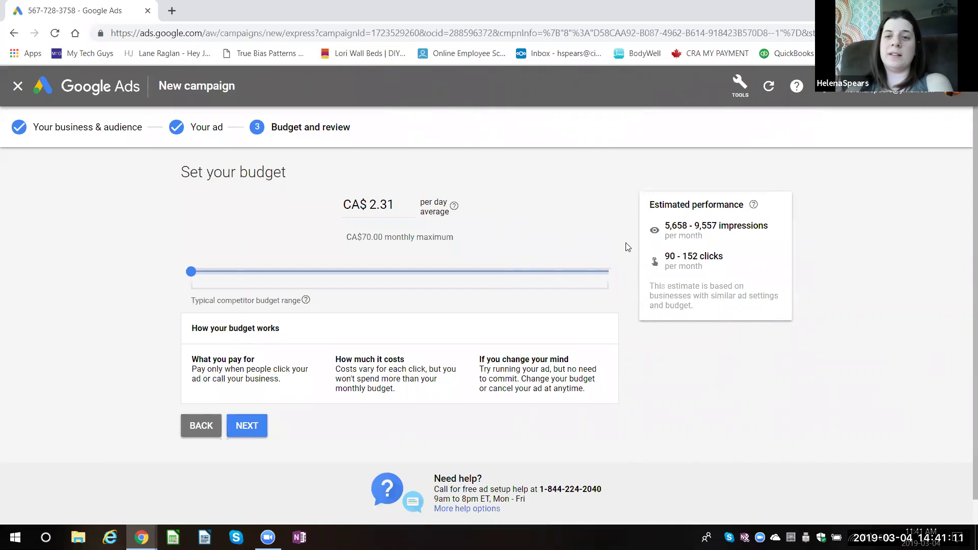
{"action": "scroll", "coordinate": [629, 241], "scroll_direction": "down", "scroll_amount": 1}
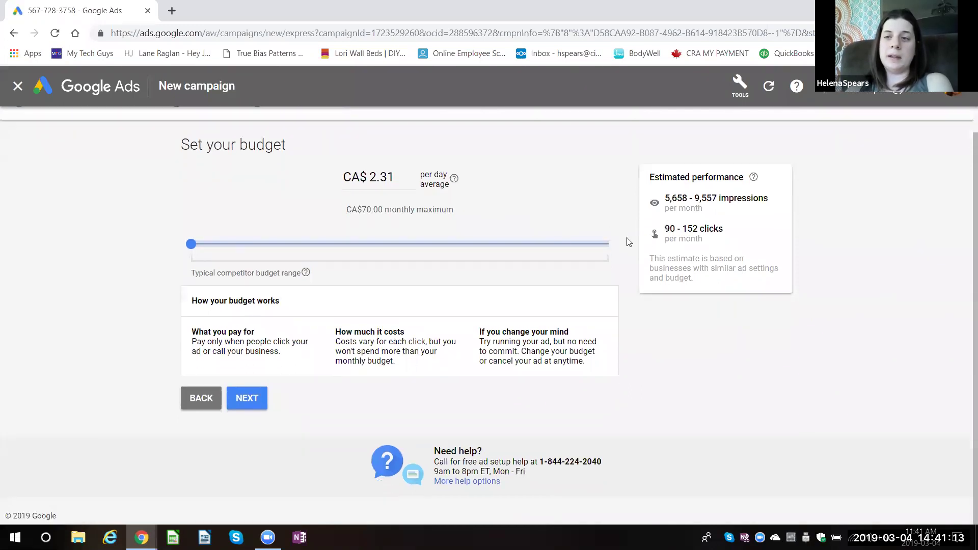
{"action": "scroll", "coordinate": [630, 242], "scroll_direction": "up", "scroll_amount": 1}
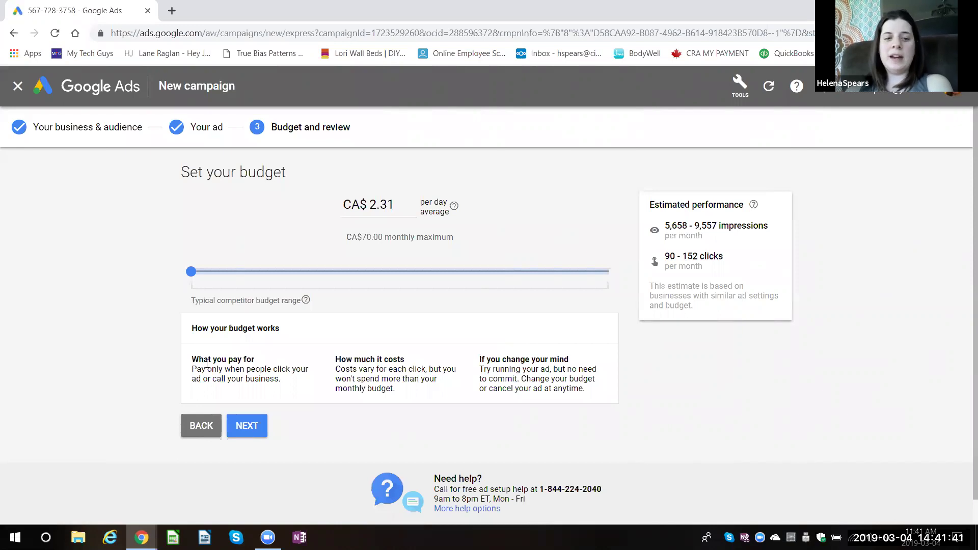
{"action": "left_click", "coordinate": [254, 427]}
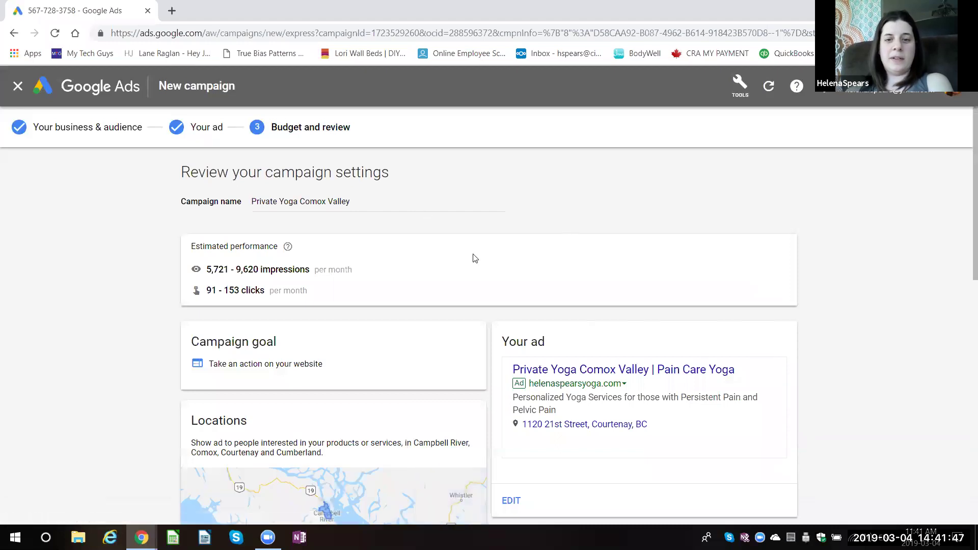
Step: Review the campaign's goal, locations, ad, product or service, images and budget settings, and submit the Private Yoga Comox Valley campaign
{"action": "scroll", "coordinate": [474, 257], "scroll_direction": "down", "scroll_amount": 1}
{"action": "scroll", "coordinate": [473, 257], "scroll_direction": "down", "scroll_amount": 2}
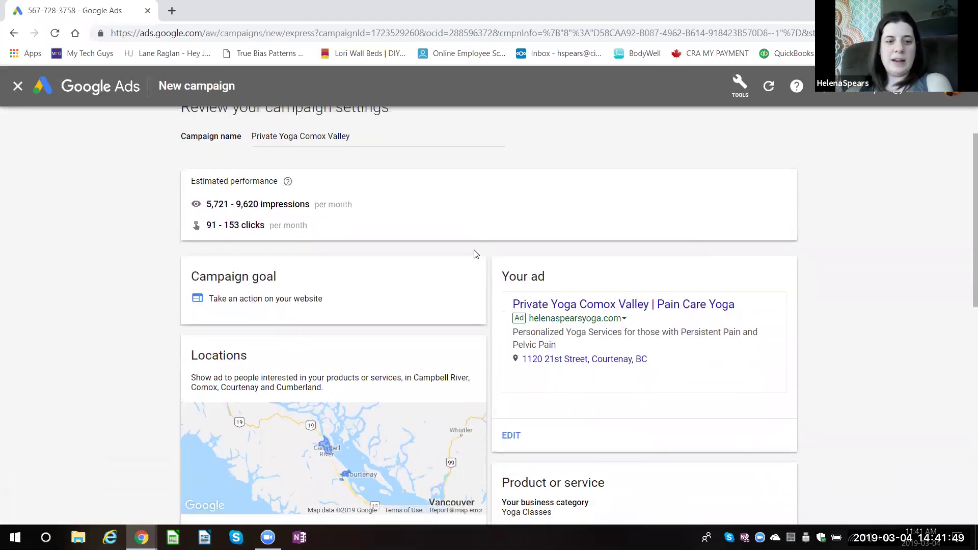
{"action": "scroll", "coordinate": [476, 251], "scroll_direction": "down", "scroll_amount": 2}
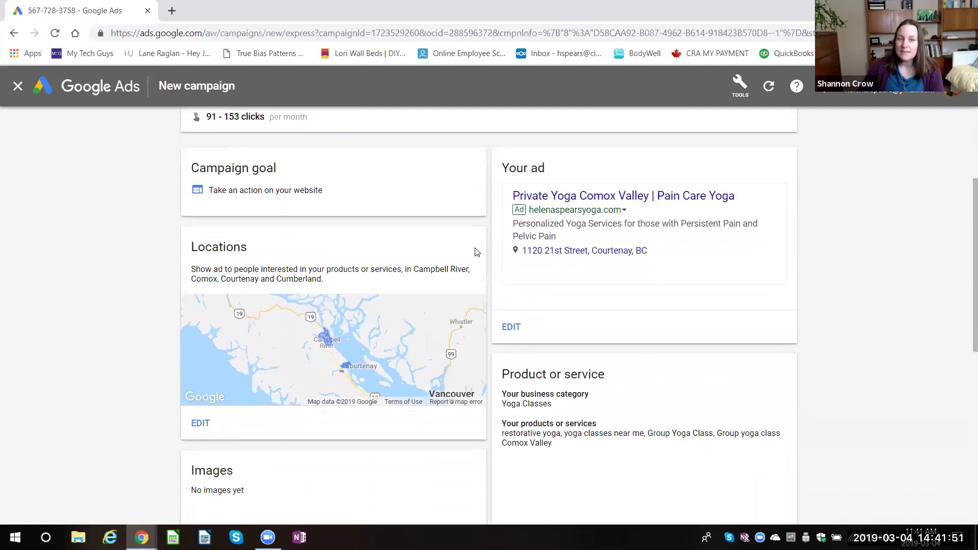
{"action": "scroll", "coordinate": [476, 251], "scroll_direction": "down", "scroll_amount": 2}
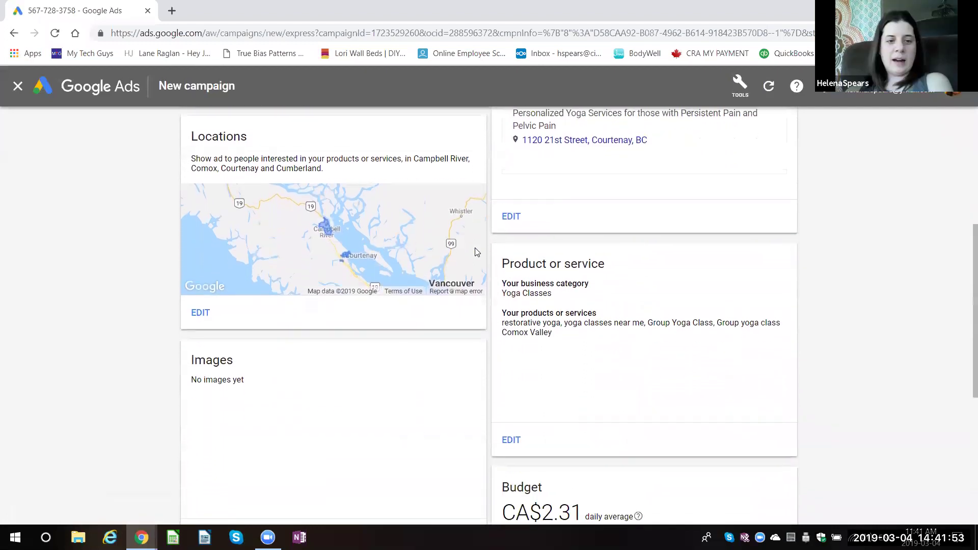
{"action": "scroll", "coordinate": [477, 252], "scroll_direction": "down", "scroll_amount": 2}
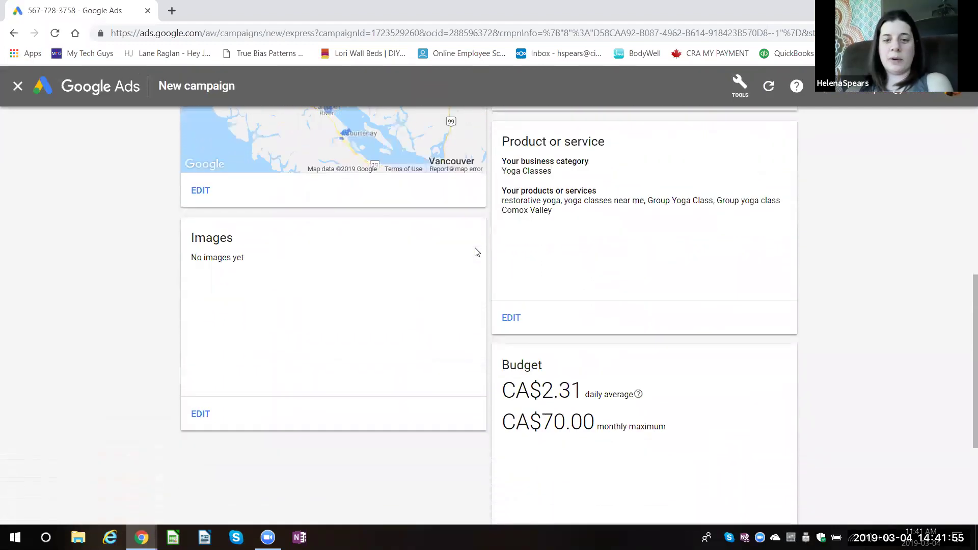
{"action": "scroll", "coordinate": [476, 252], "scroll_direction": "down", "scroll_amount": 2}
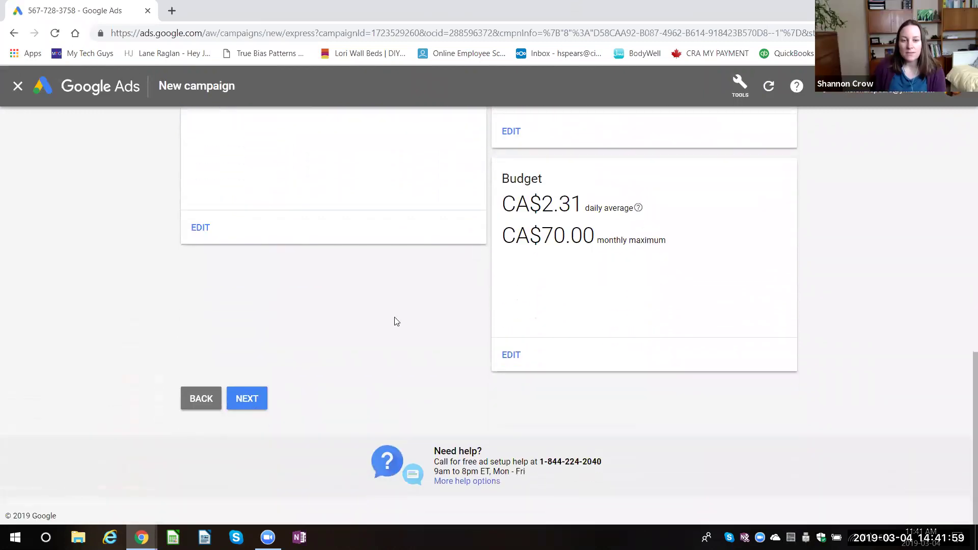
{"action": "scroll", "coordinate": [393, 321], "scroll_direction": "up", "scroll_amount": 7}
{"action": "scroll", "coordinate": [394, 317], "scroll_direction": "up", "scroll_amount": 3}
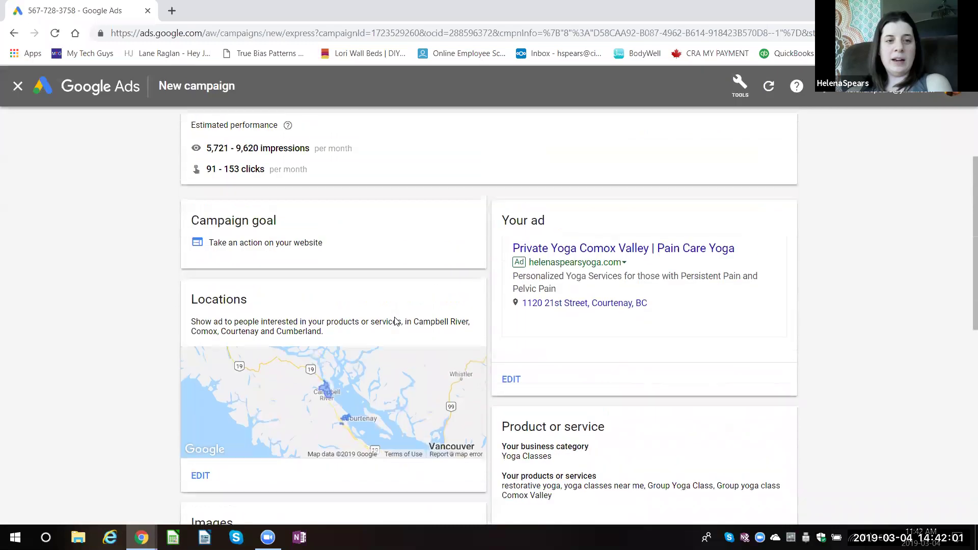
{"action": "scroll", "coordinate": [397, 321], "scroll_direction": "down", "scroll_amount": 10}
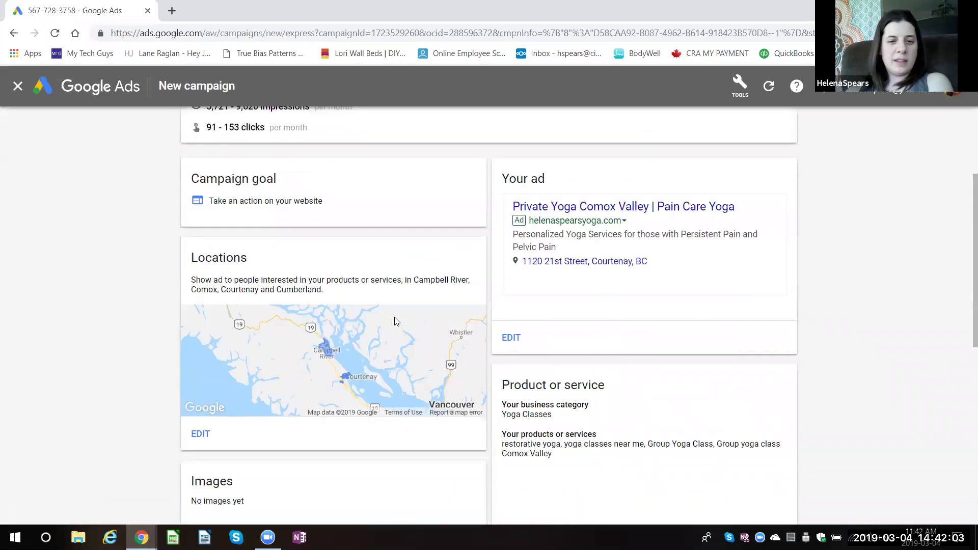
{"action": "left_click", "coordinate": [240, 405]}
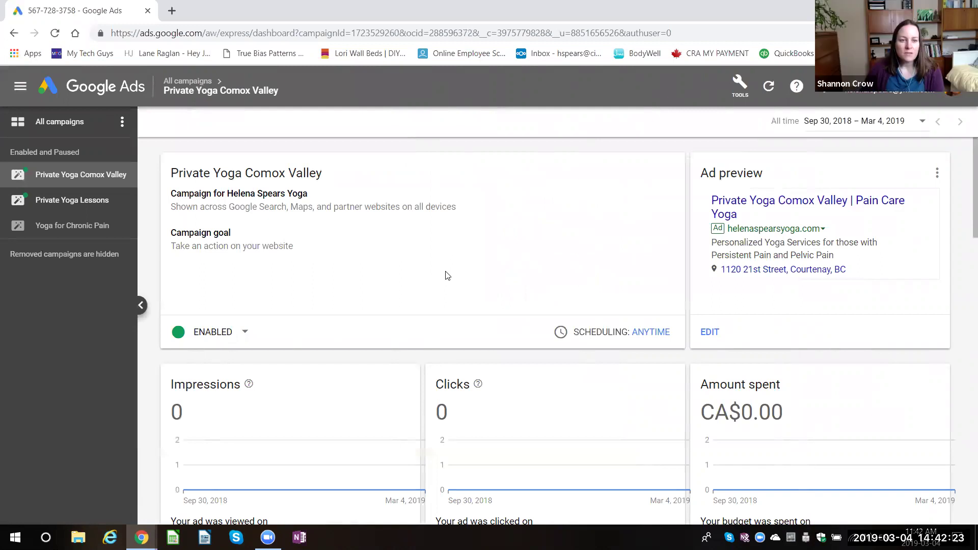
Step: Examine the Private Yoga Comox Valley dashboard, including the ad preview, impressions, clicks, amount spent, search phrases and map actions
{"action": "scroll", "coordinate": [447, 275], "scroll_direction": "down", "scroll_amount": 1}
{"action": "scroll", "coordinate": [447, 275], "scroll_direction": "down", "scroll_amount": 2}
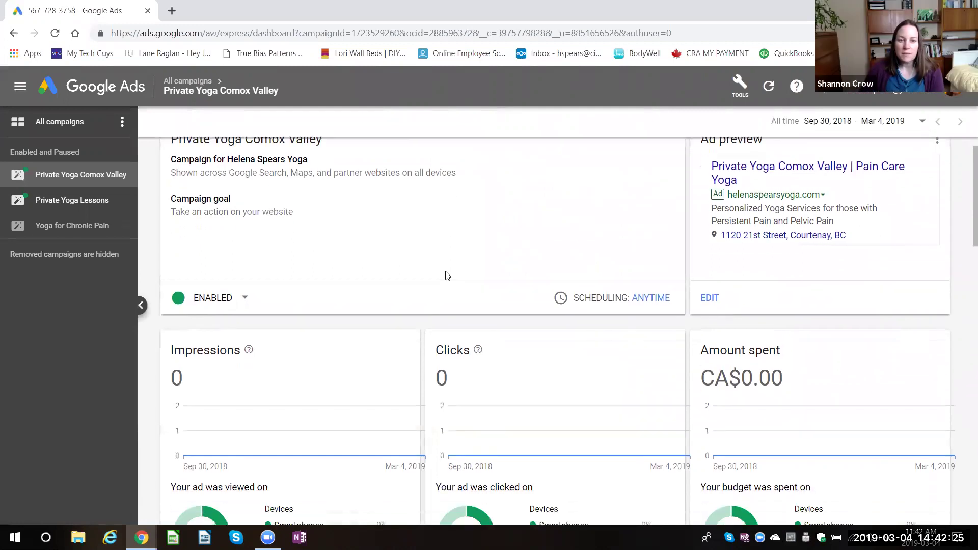
{"action": "scroll", "coordinate": [447, 276], "scroll_direction": "up", "scroll_amount": 3}
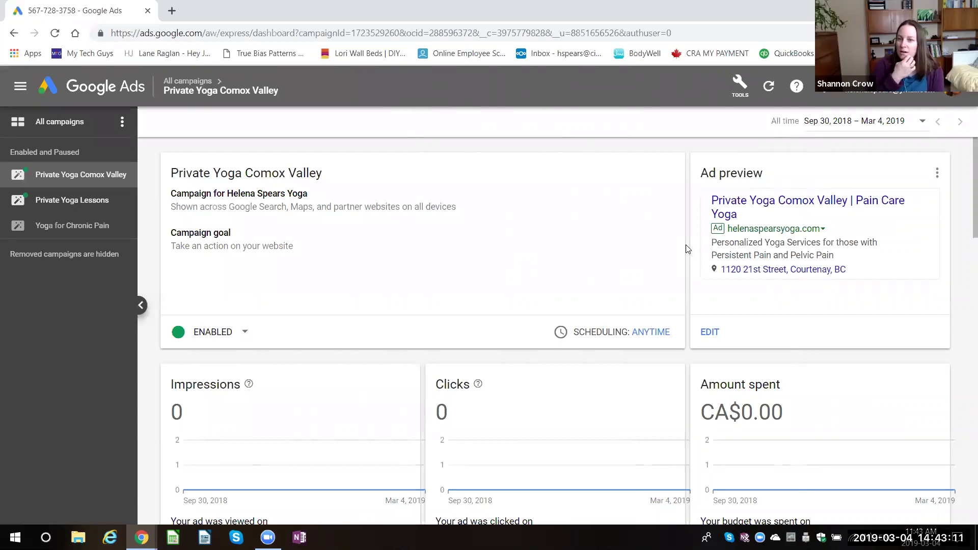
{"action": "scroll", "coordinate": [686, 248], "scroll_direction": "down", "scroll_amount": 6}
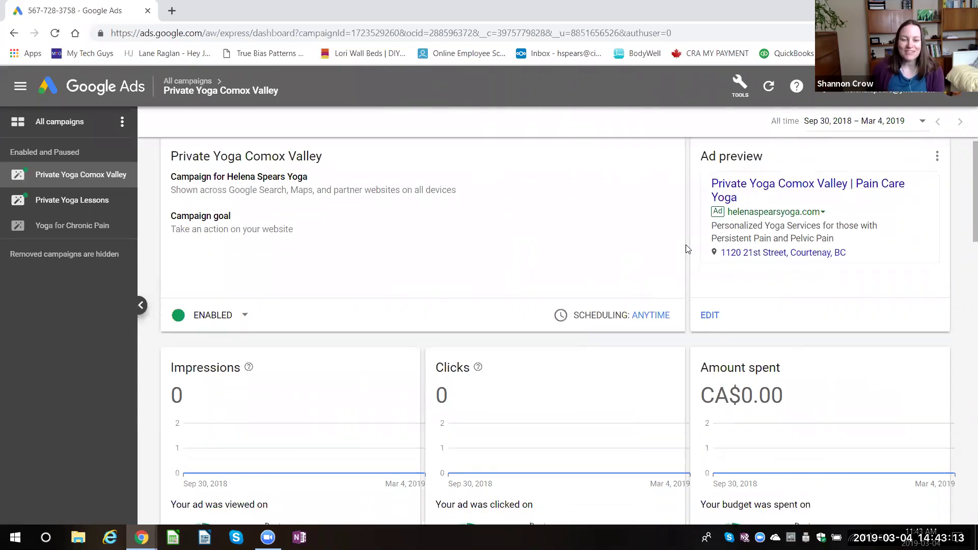
{"action": "scroll", "coordinate": [686, 249], "scroll_direction": "down", "scroll_amount": 3}
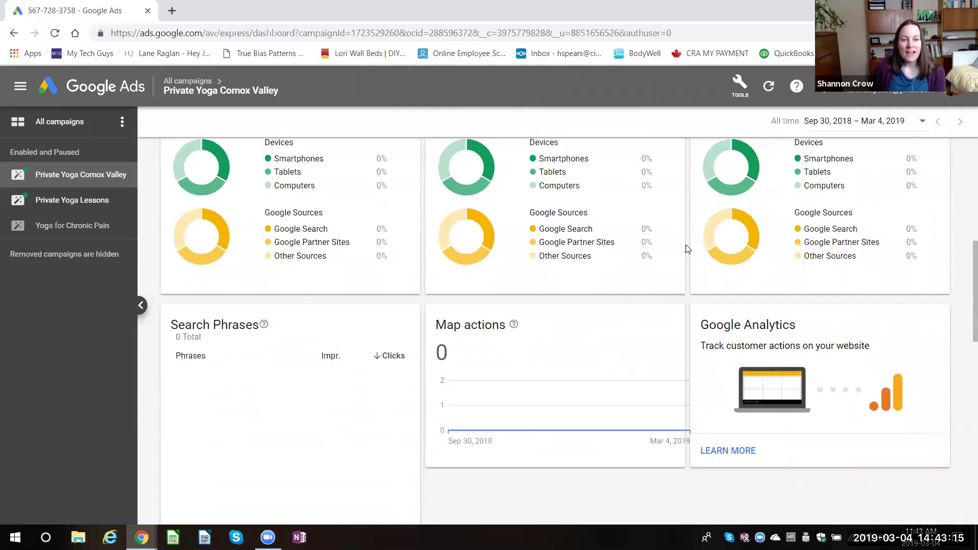
{"action": "scroll", "coordinate": [686, 248], "scroll_direction": "up", "scroll_amount": 1}
{"action": "scroll", "coordinate": [686, 246], "scroll_direction": "up", "scroll_amount": 4}
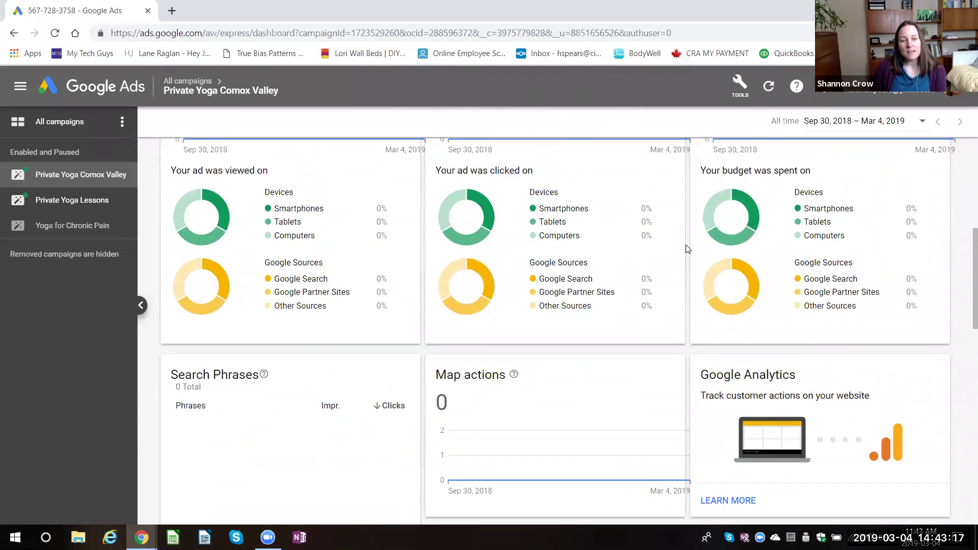
{"action": "scroll", "coordinate": [685, 248], "scroll_direction": "up", "scroll_amount": 4}
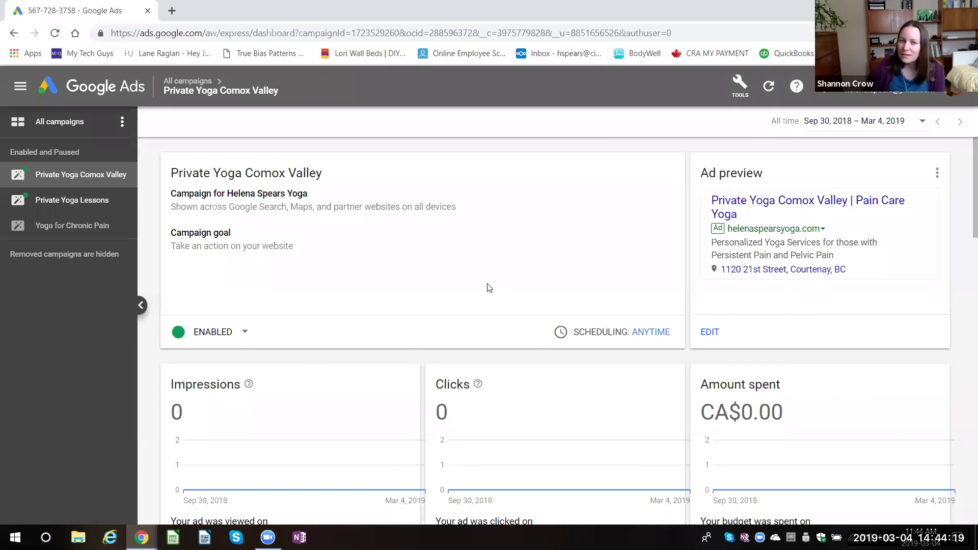
{"action": "scroll", "coordinate": [493, 282], "scroll_direction": "down", "scroll_amount": 1}
{"action": "scroll", "coordinate": [493, 281], "scroll_direction": "up", "scroll_amount": 1}
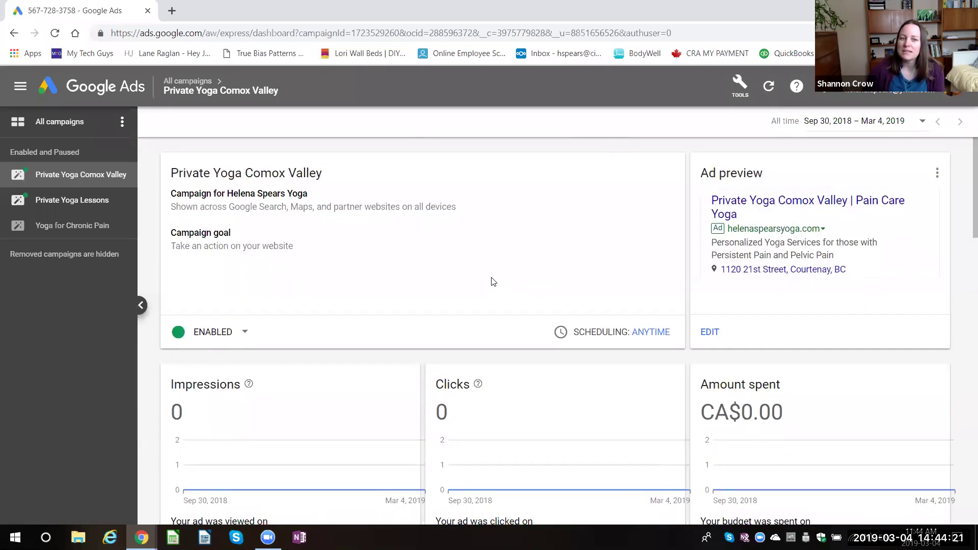